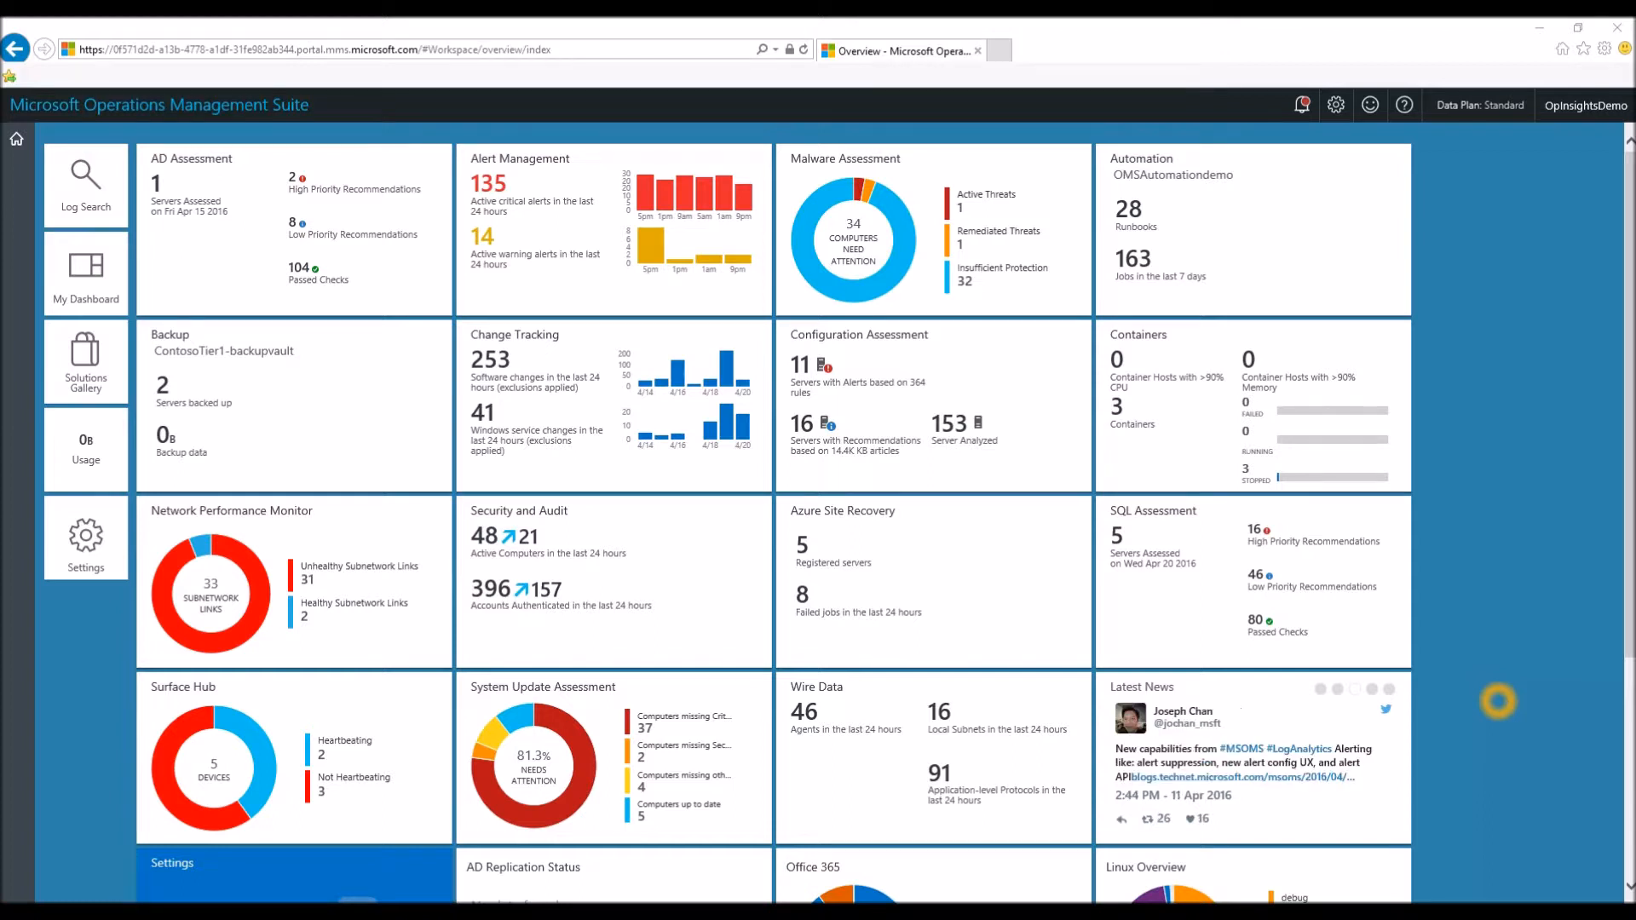
Step: Open the custom logs data settings and start adding a new custom log
click(87, 537)
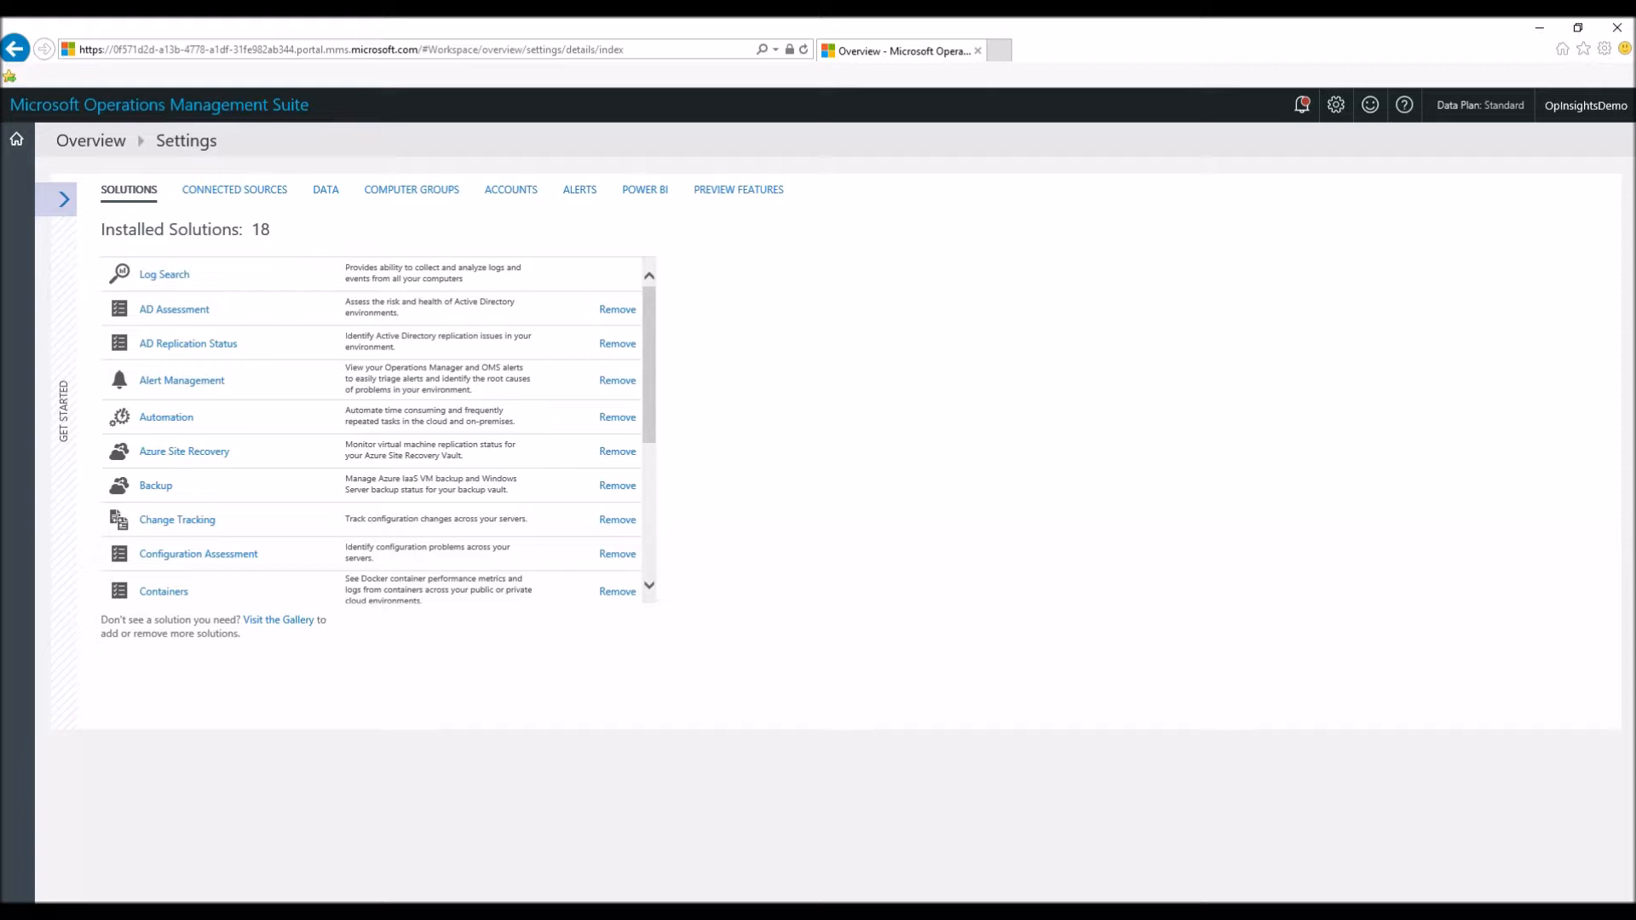
click(326, 191)
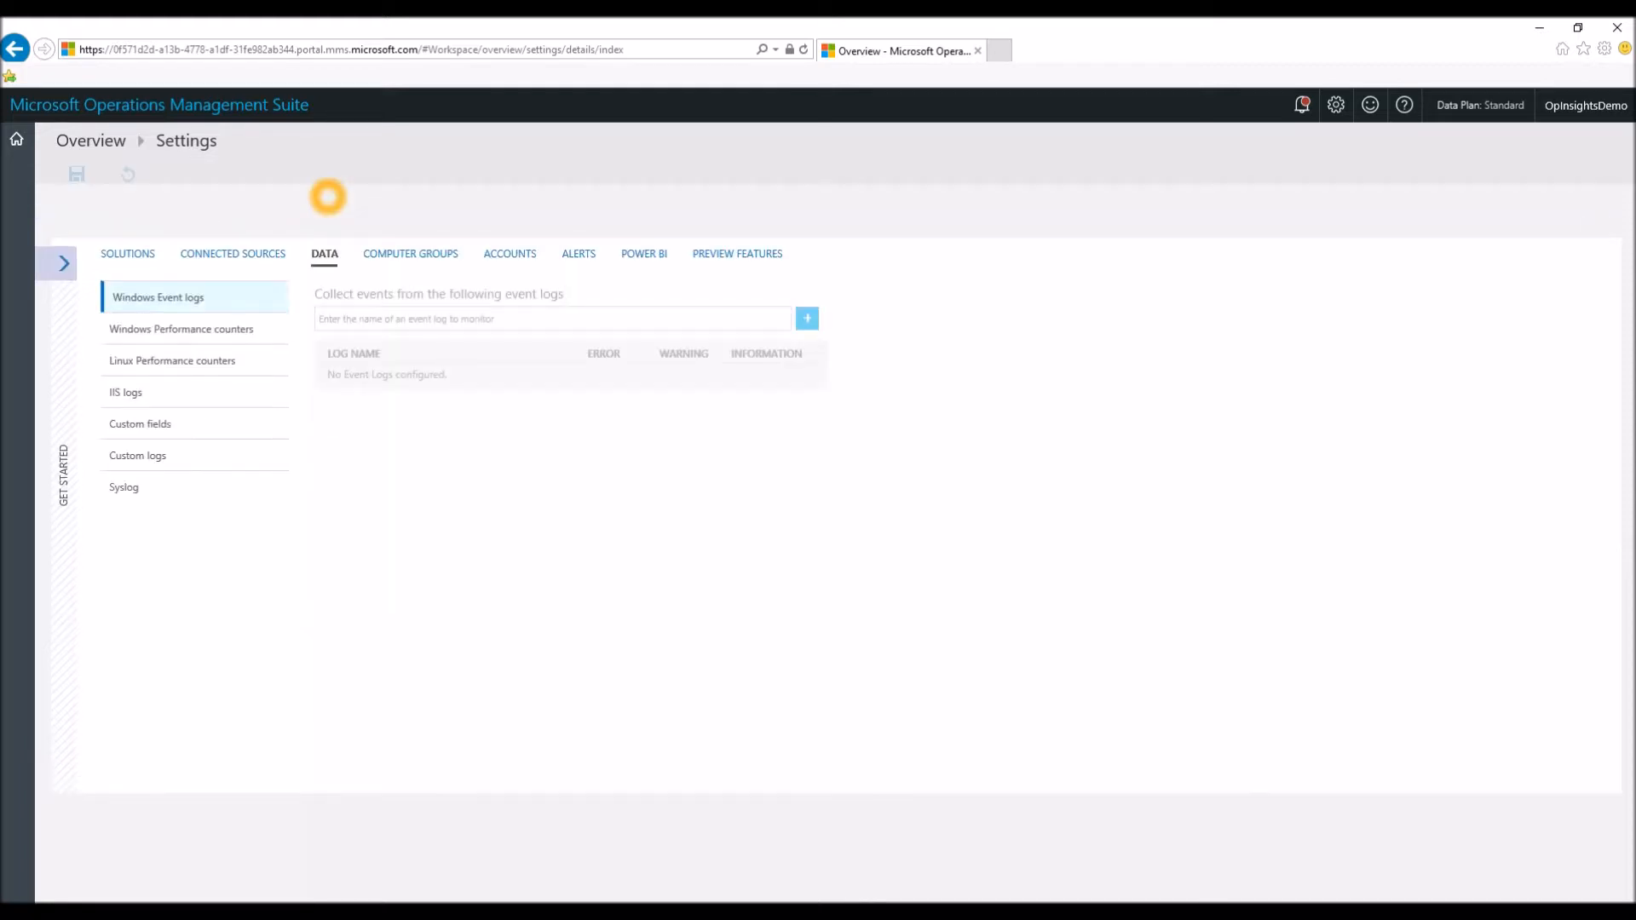
click(141, 456)
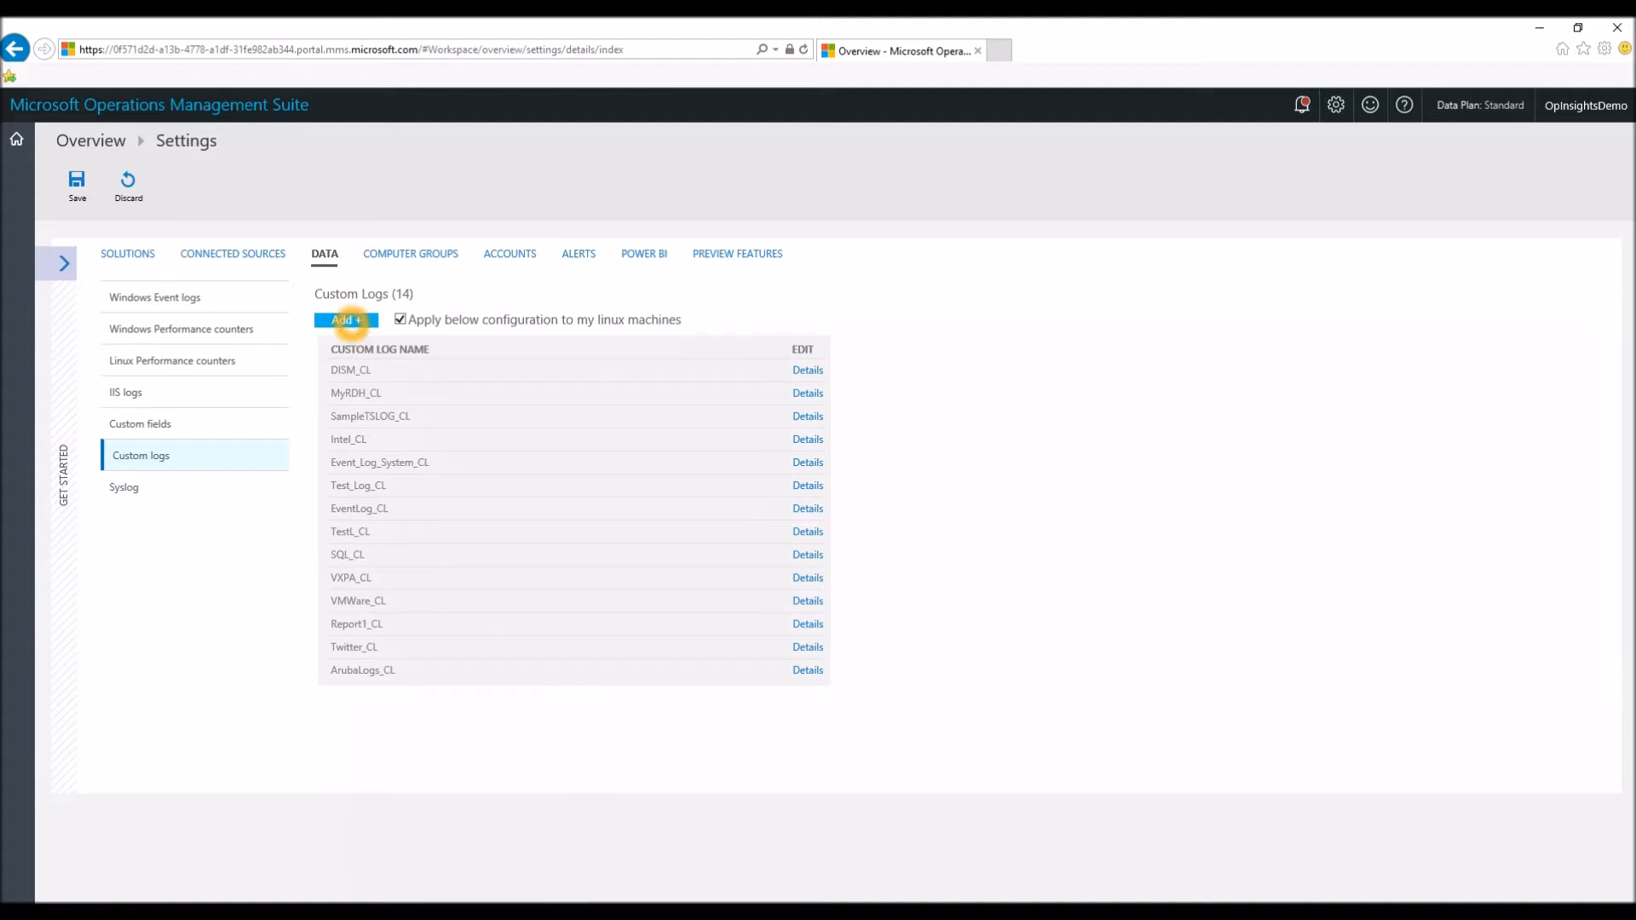
click(351, 321)
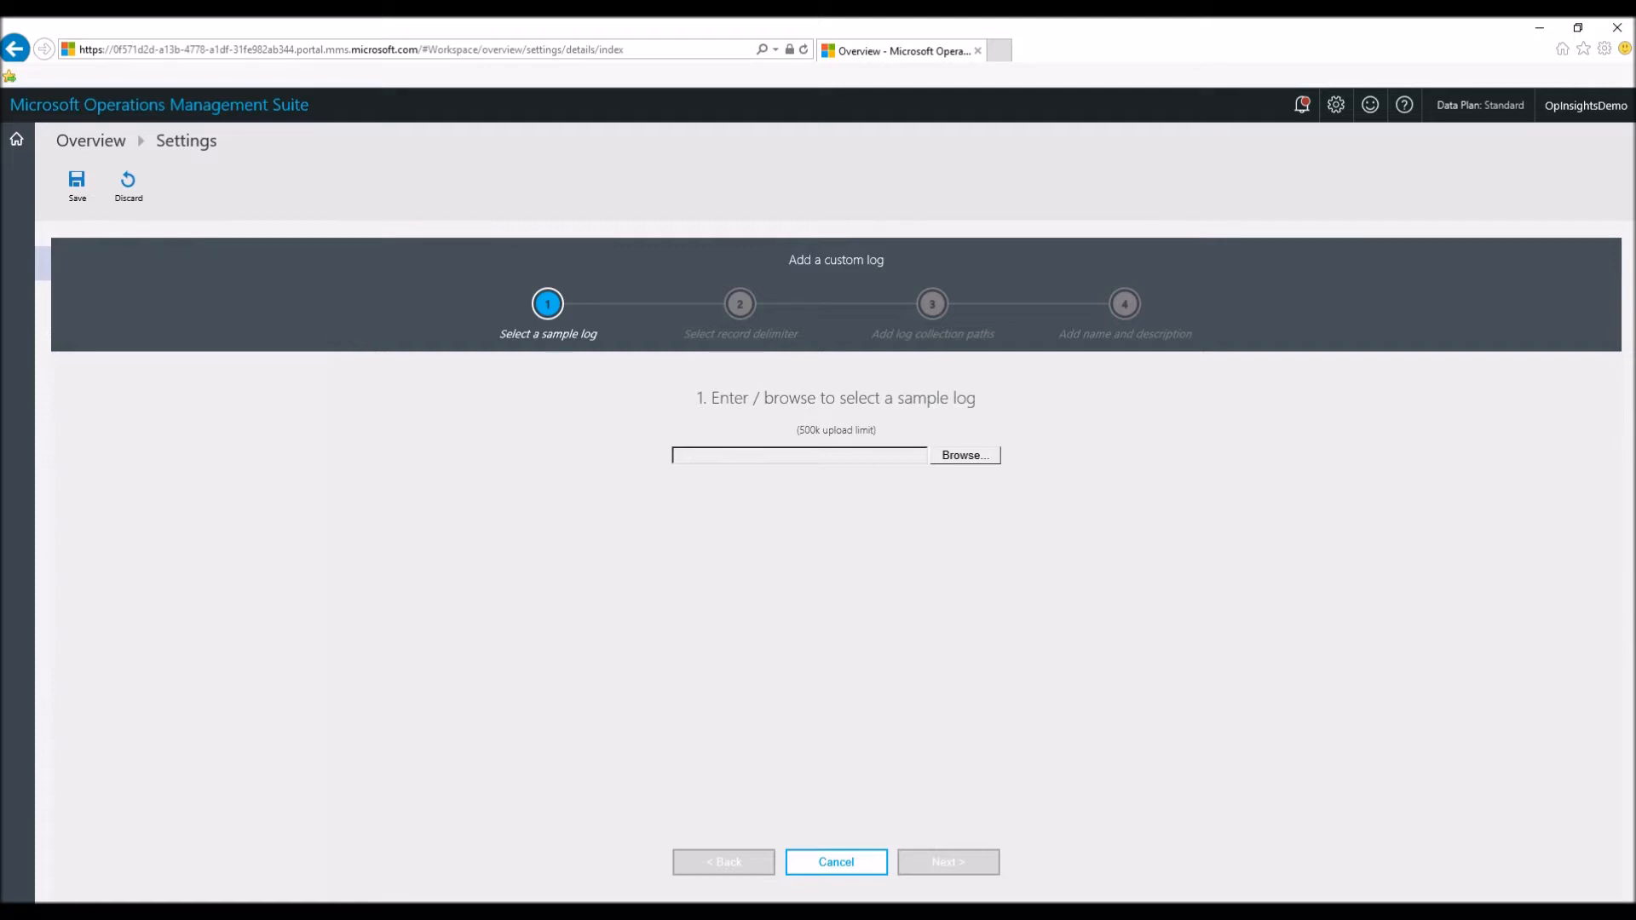
Step: Upload twitter 3.log from the Twitter folder as the sample log and proceed to the record delimiter
click(966, 456)
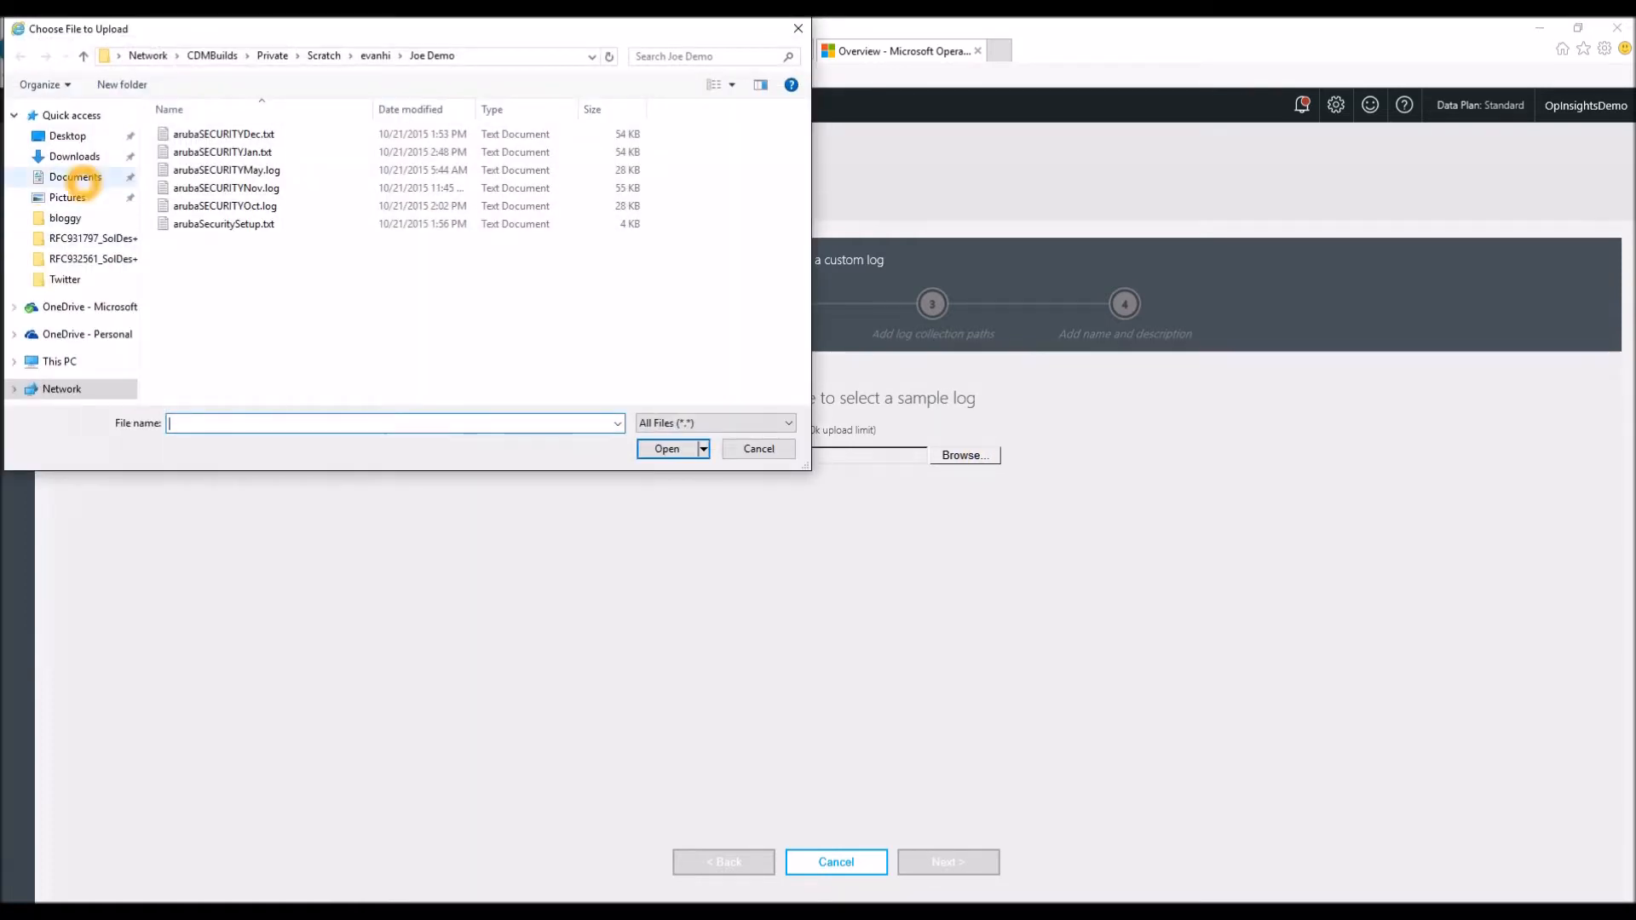
click(61, 279)
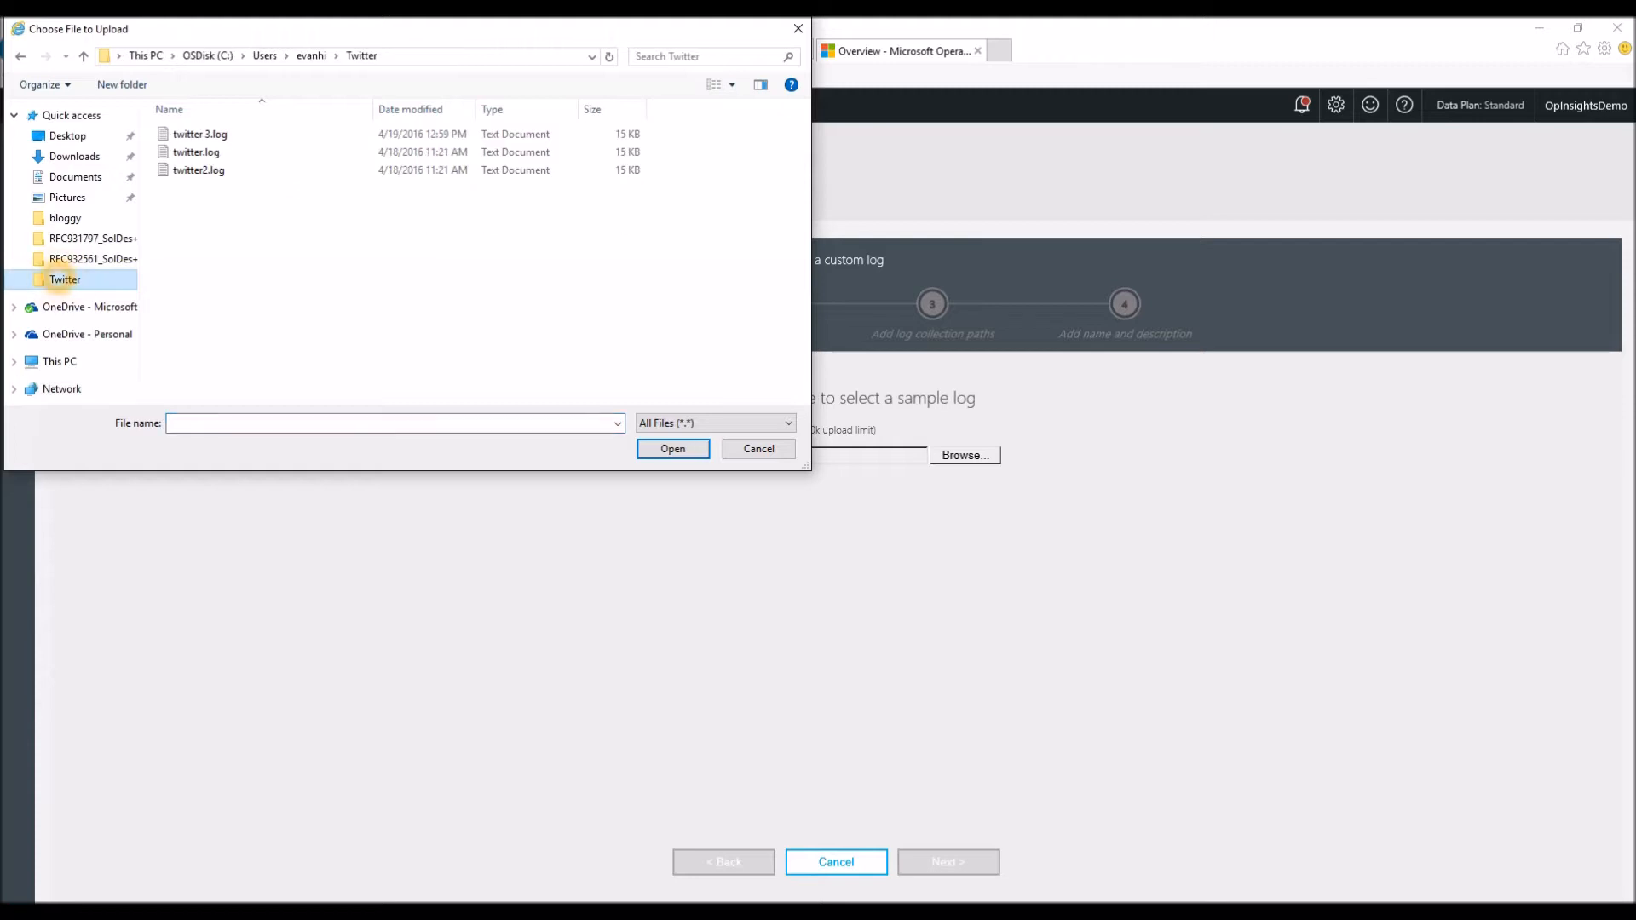
click(205, 134)
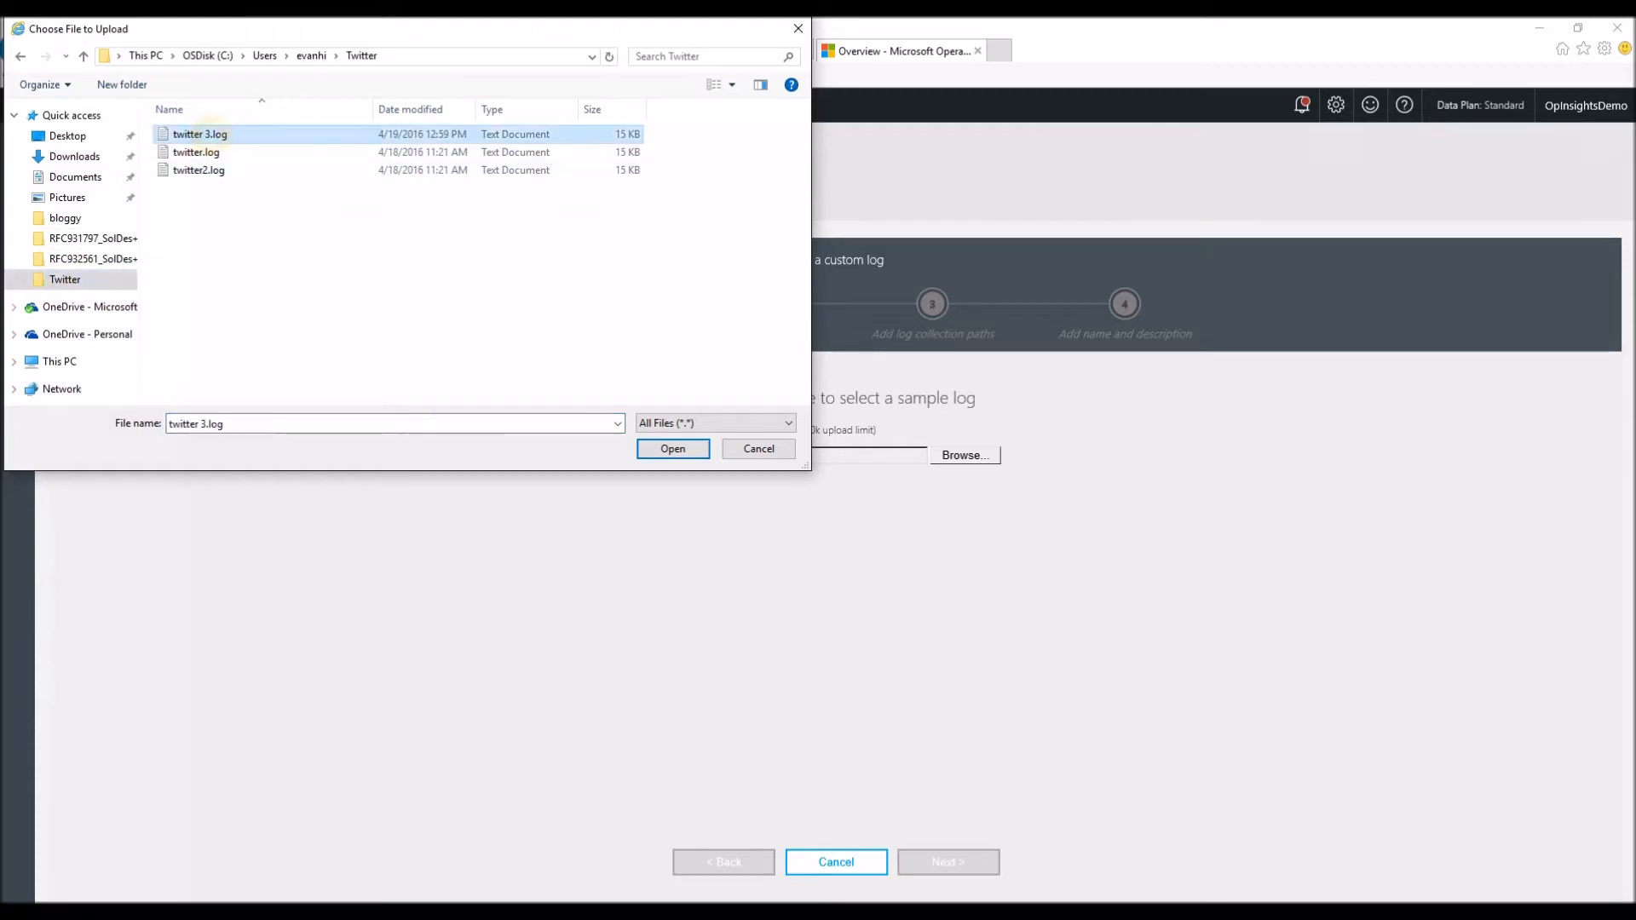
click(673, 449)
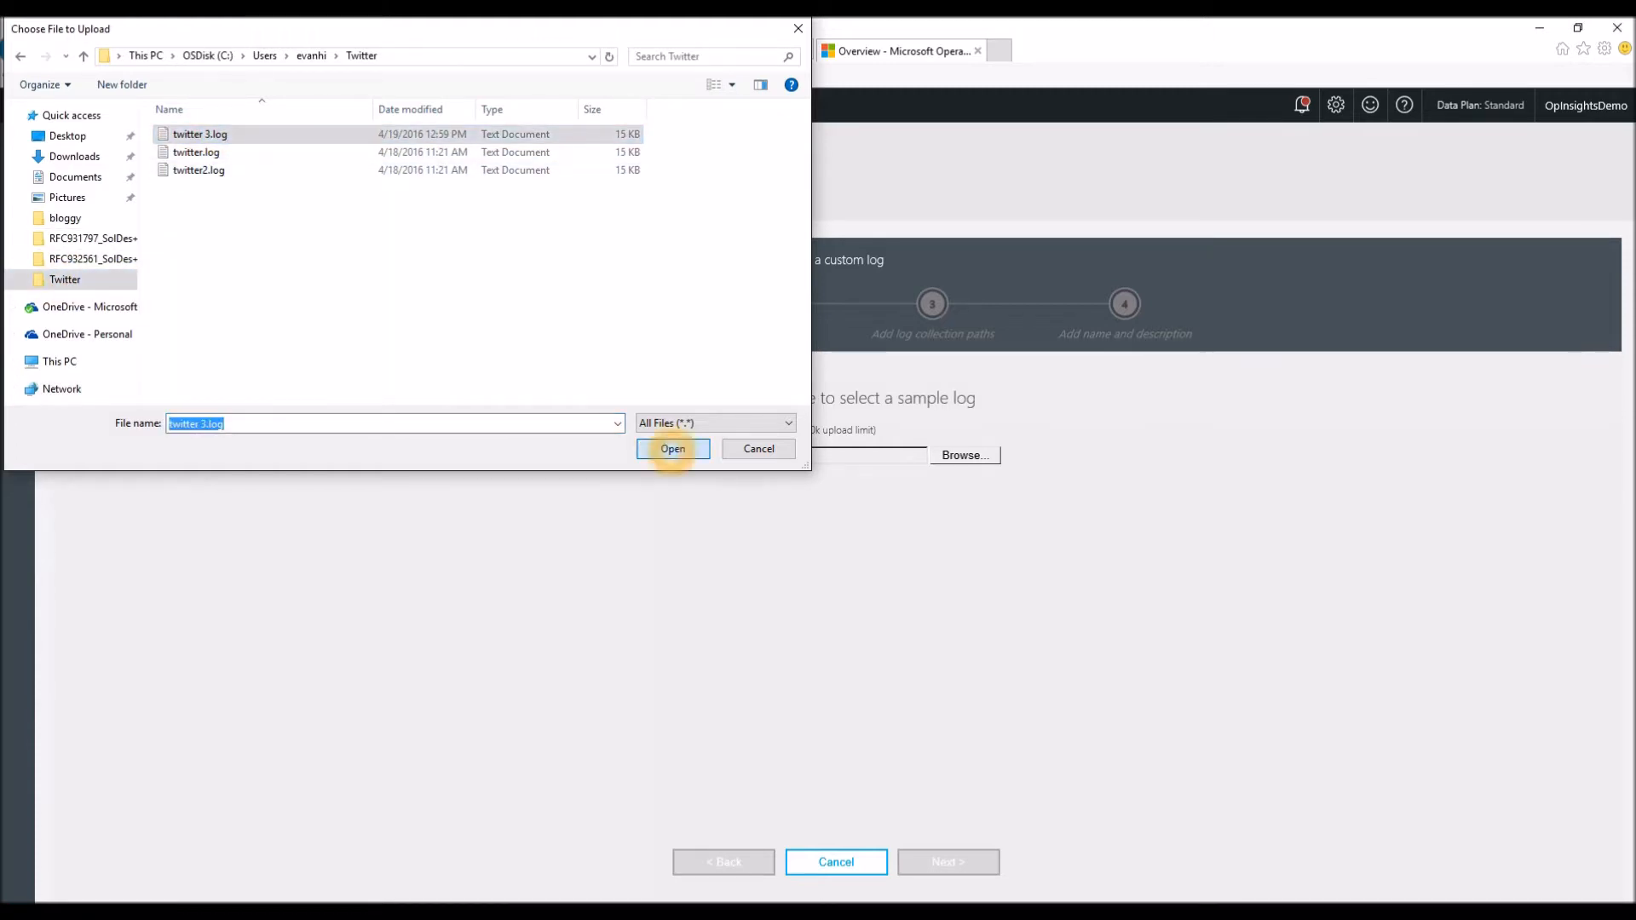
click(960, 862)
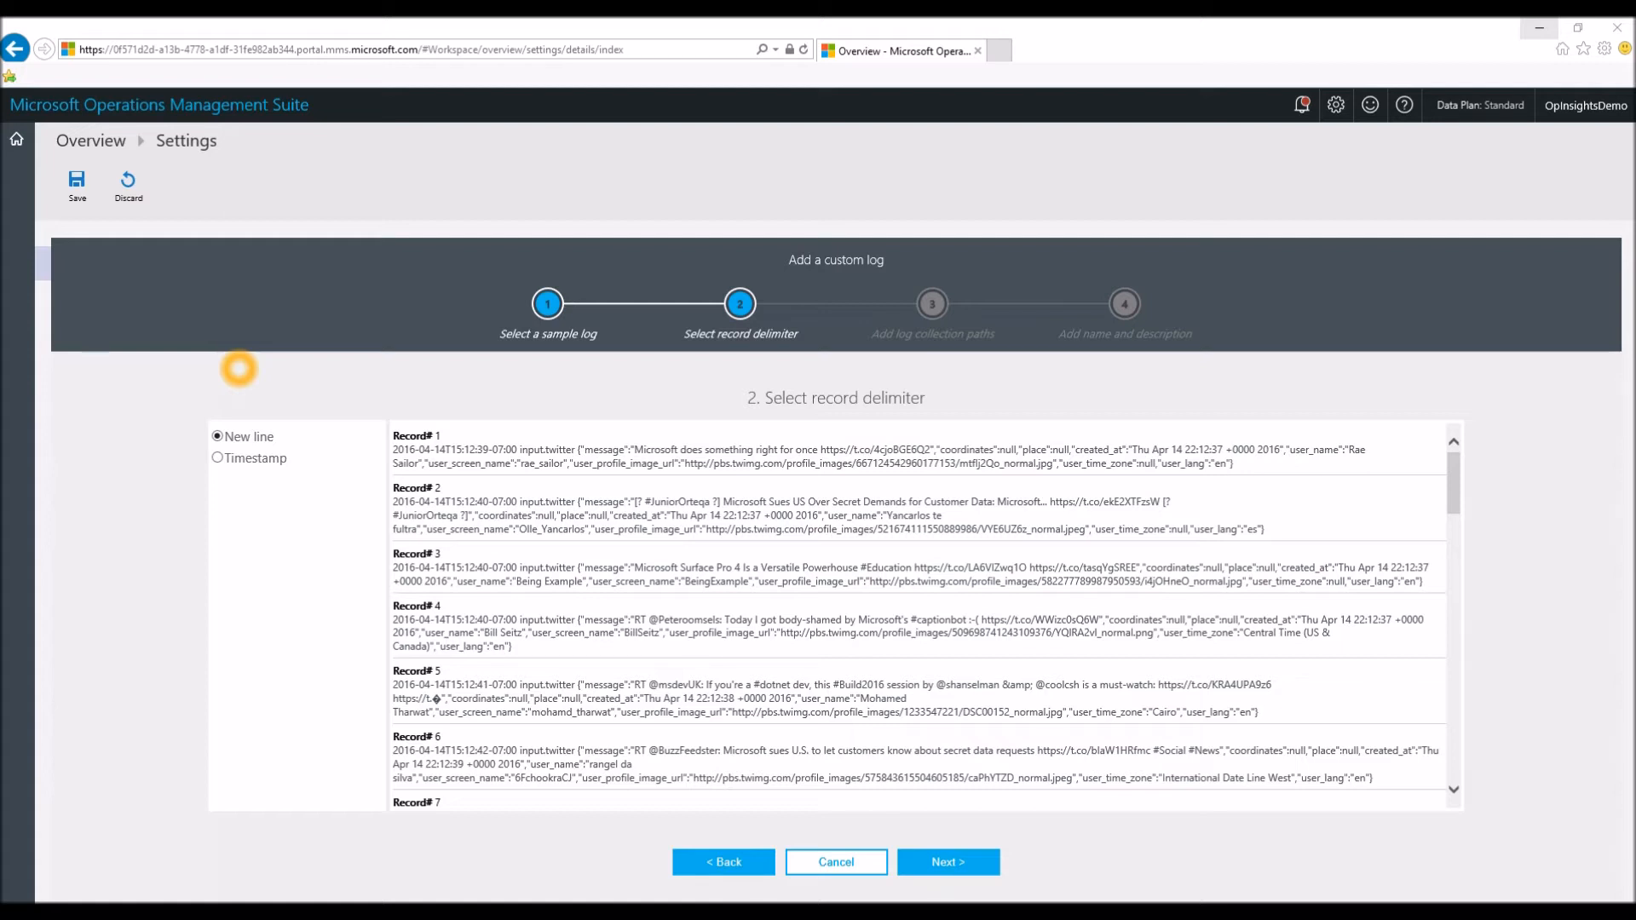
Step: Review how the sample records are split and accept New line as the record delimiter
scroll(1120, 606, down, 8)
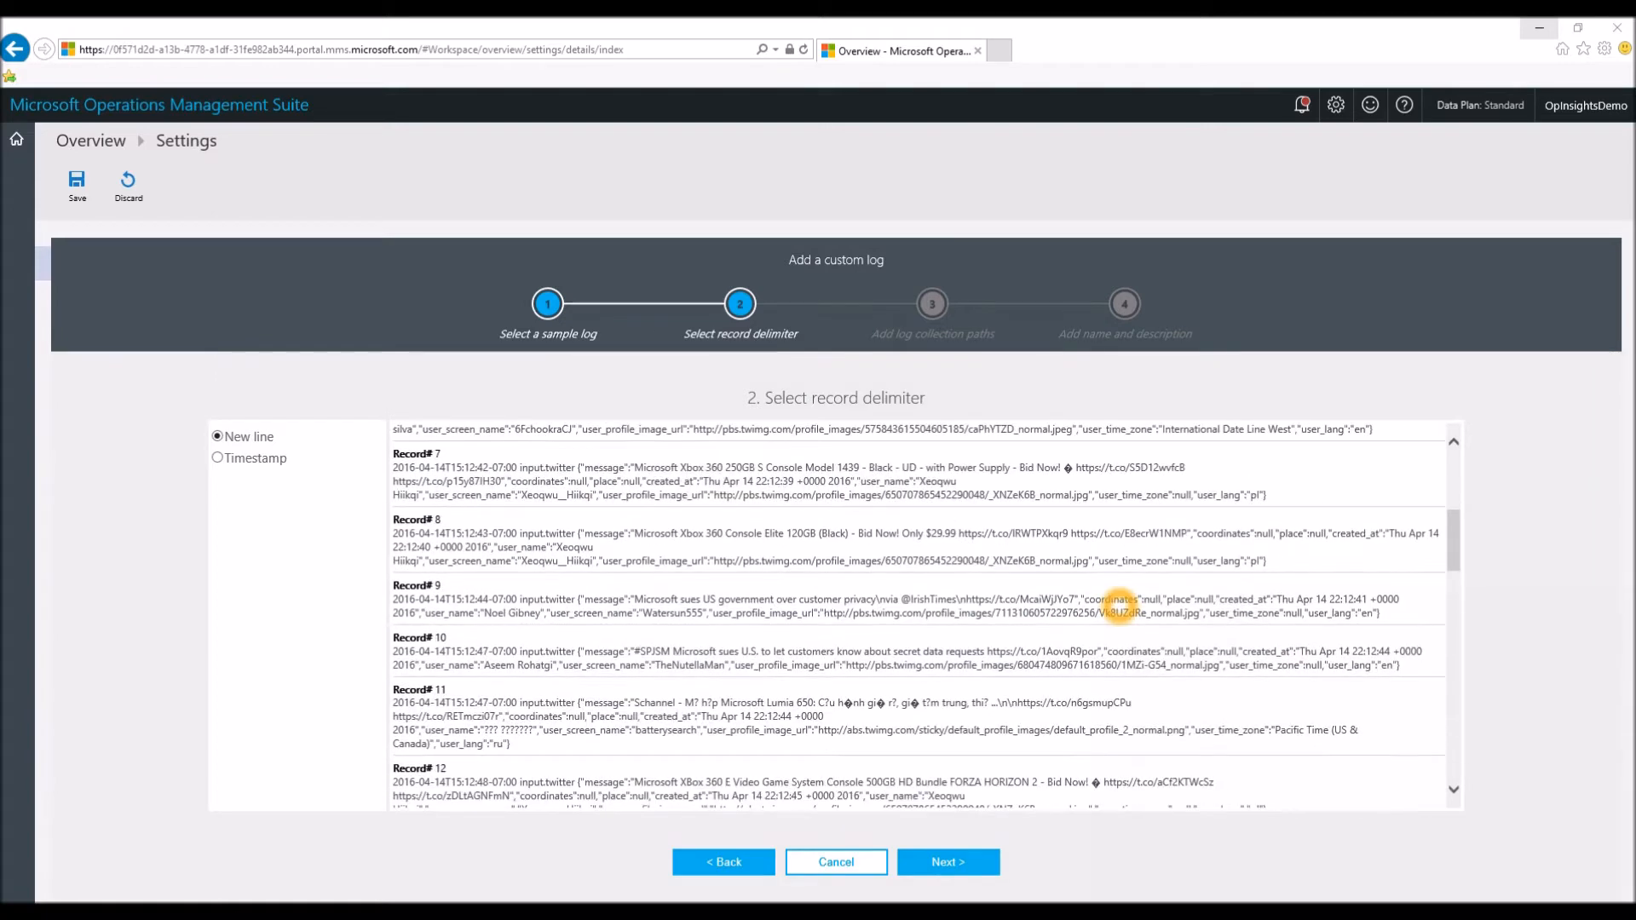
scroll(1033, 612, down, 3)
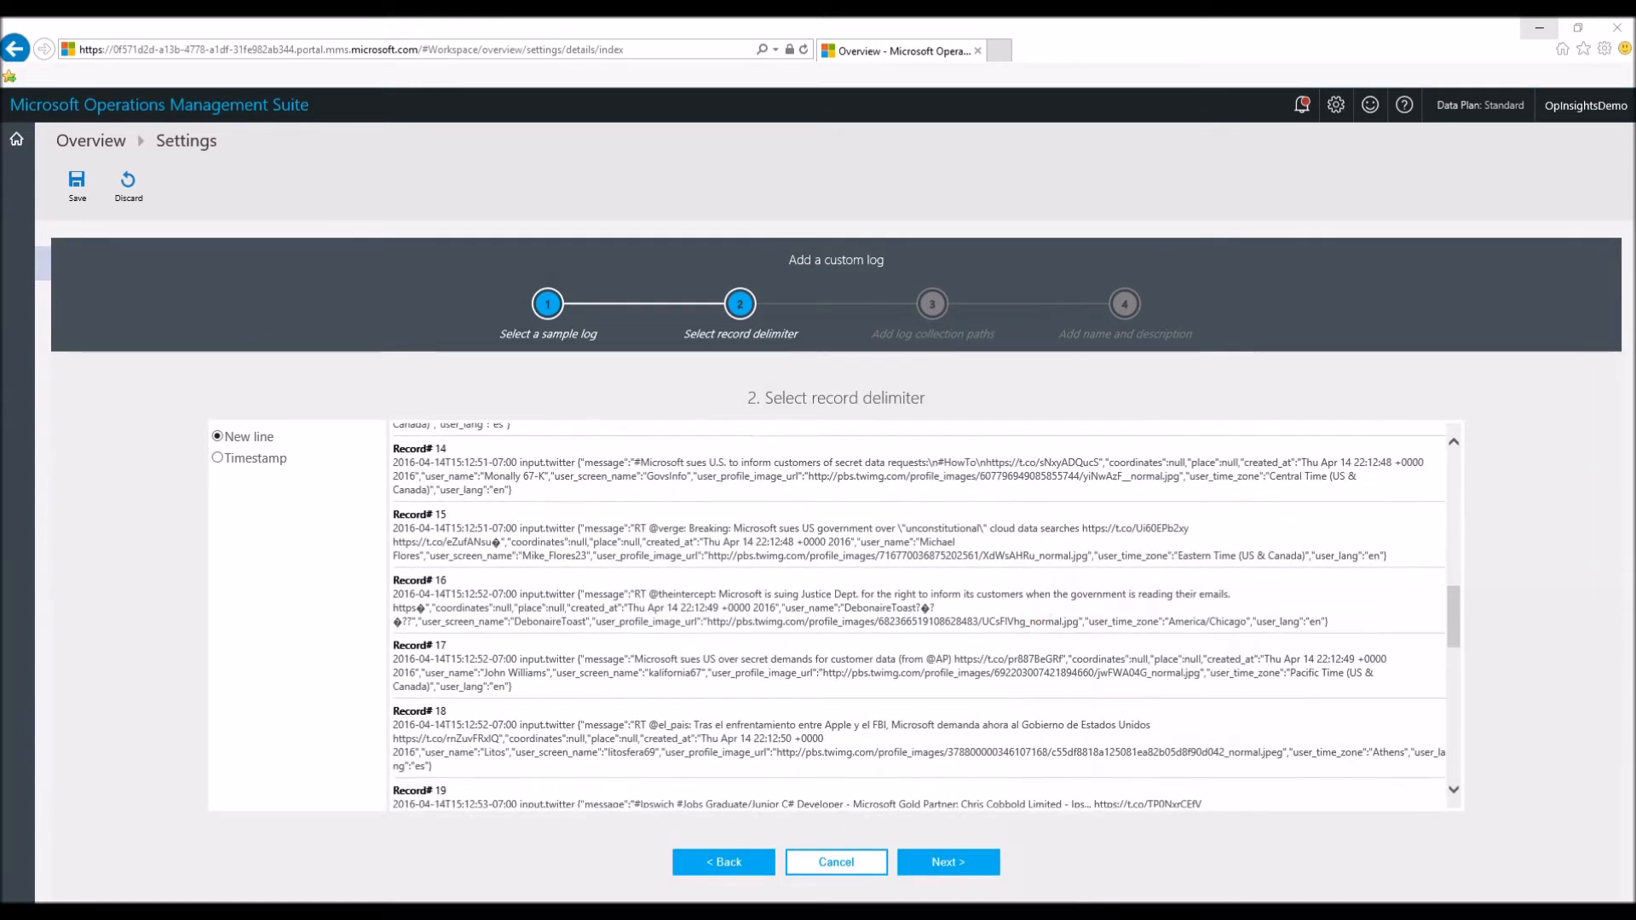
click(948, 862)
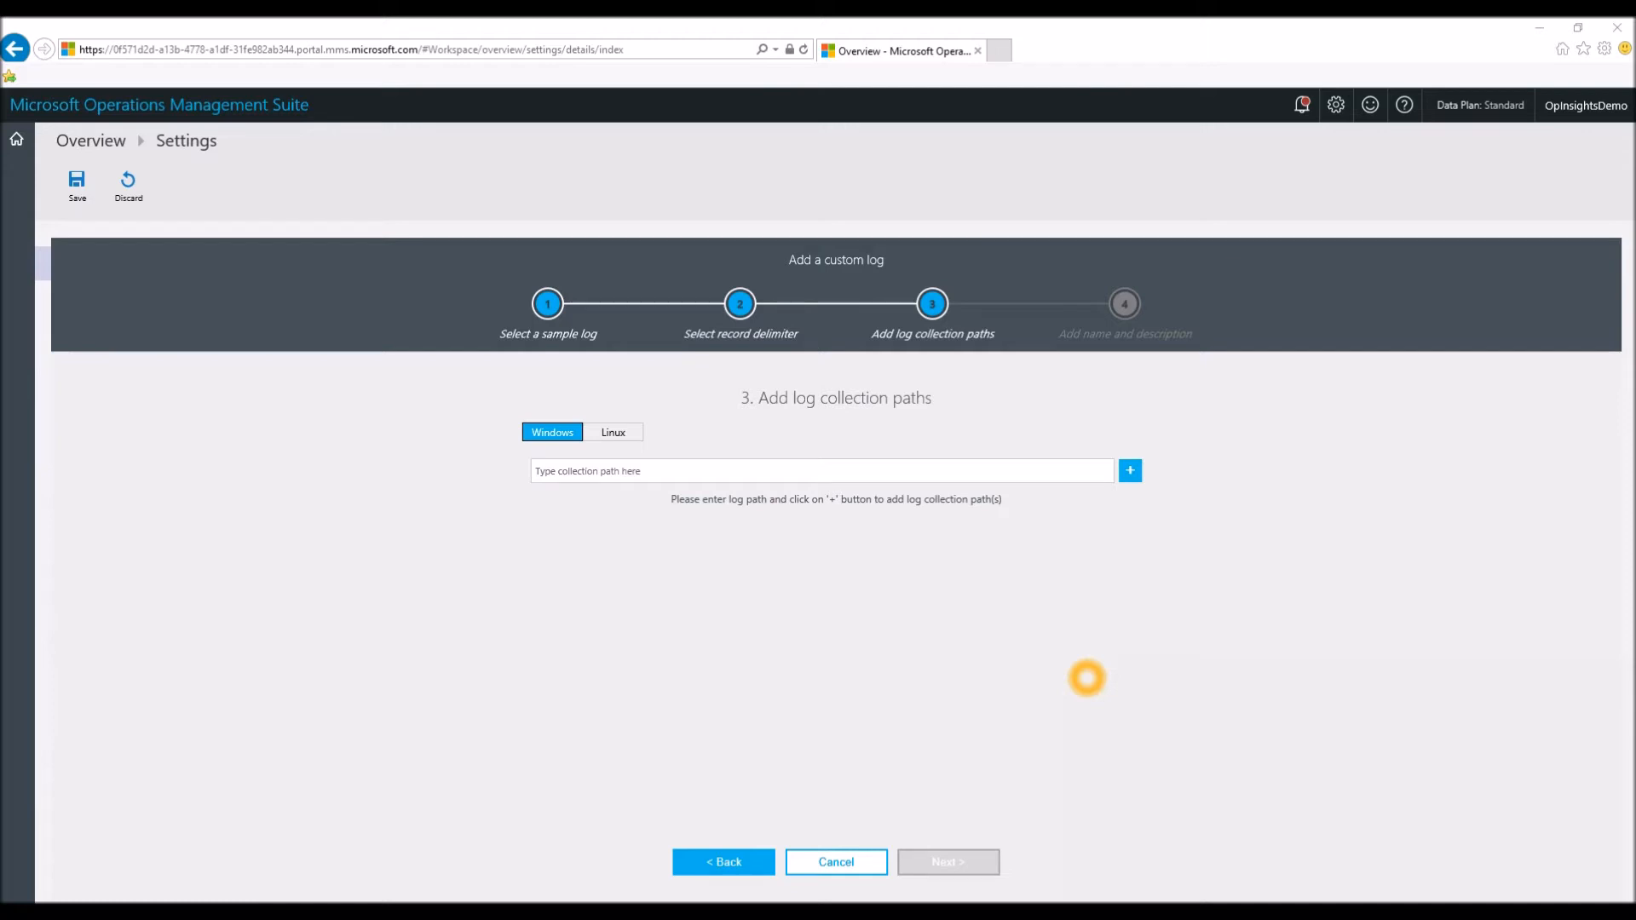
Step: Add a Windows log collection path matching Twitter*.* in the user's profile folder under C:\Users
click(721, 471)
text(c)
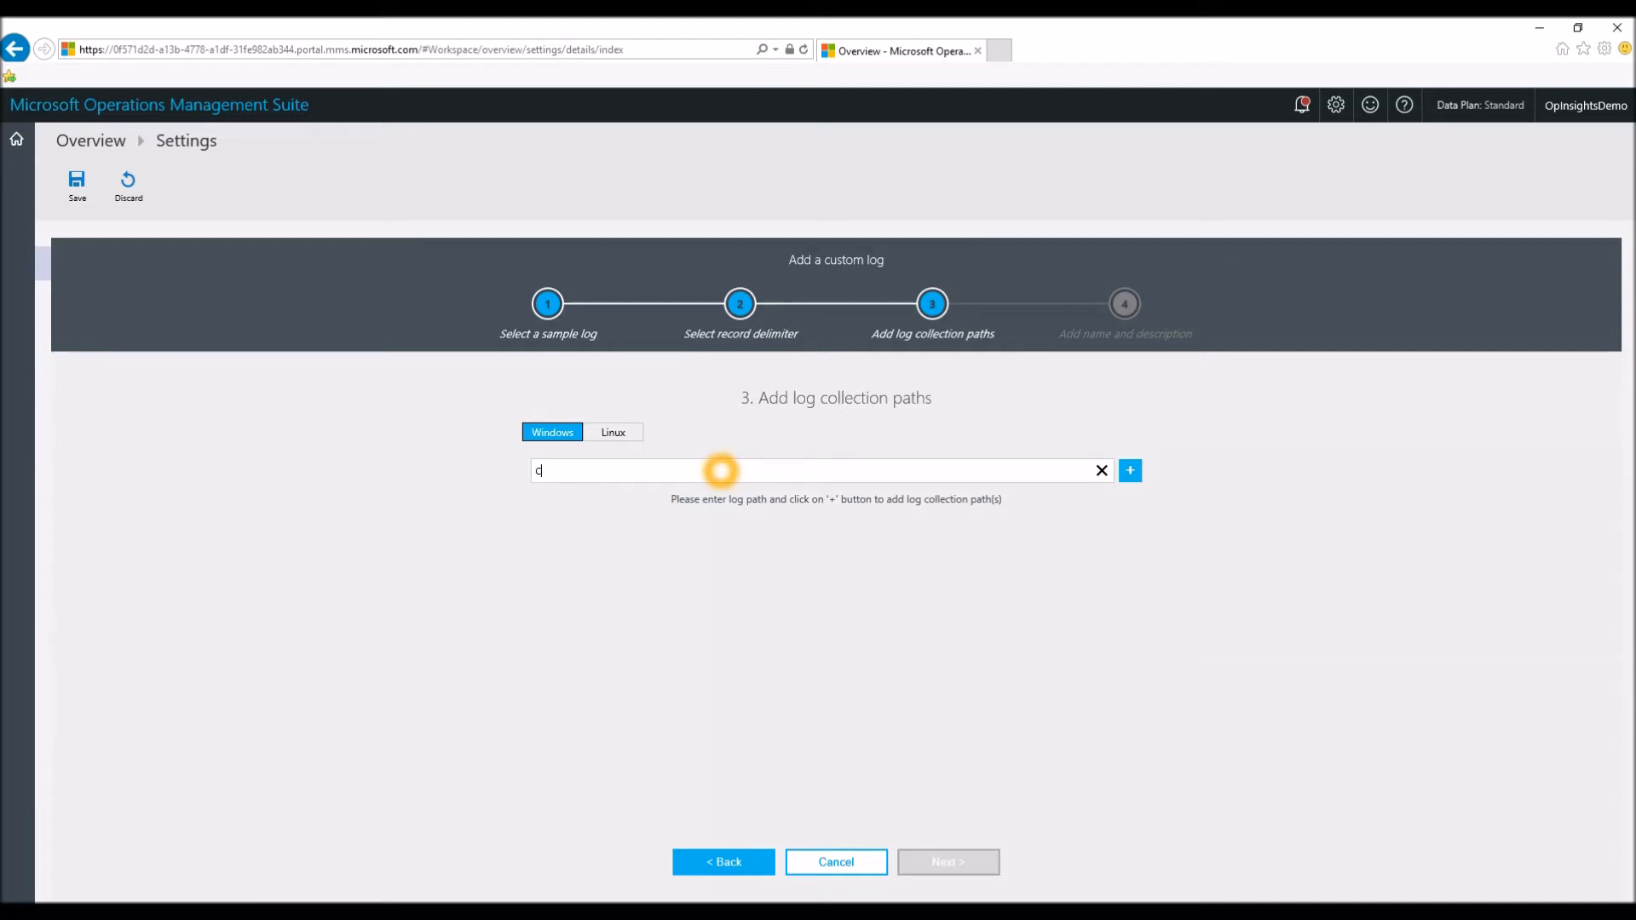
text(:\Users\Evanhi\Twitter*.*)
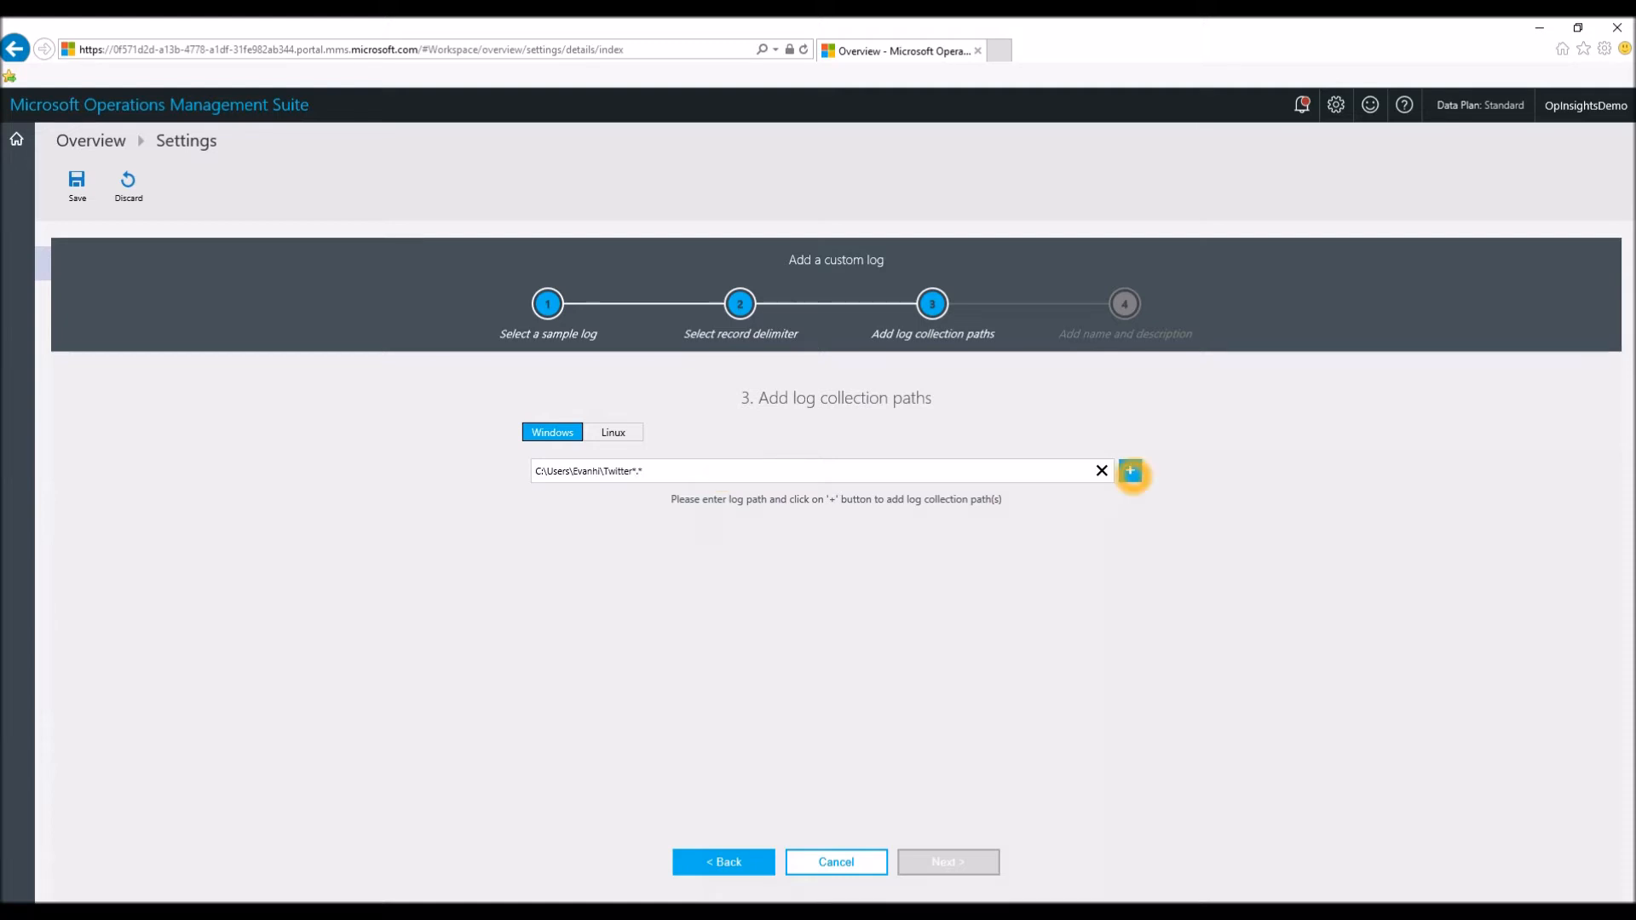
click(1131, 472)
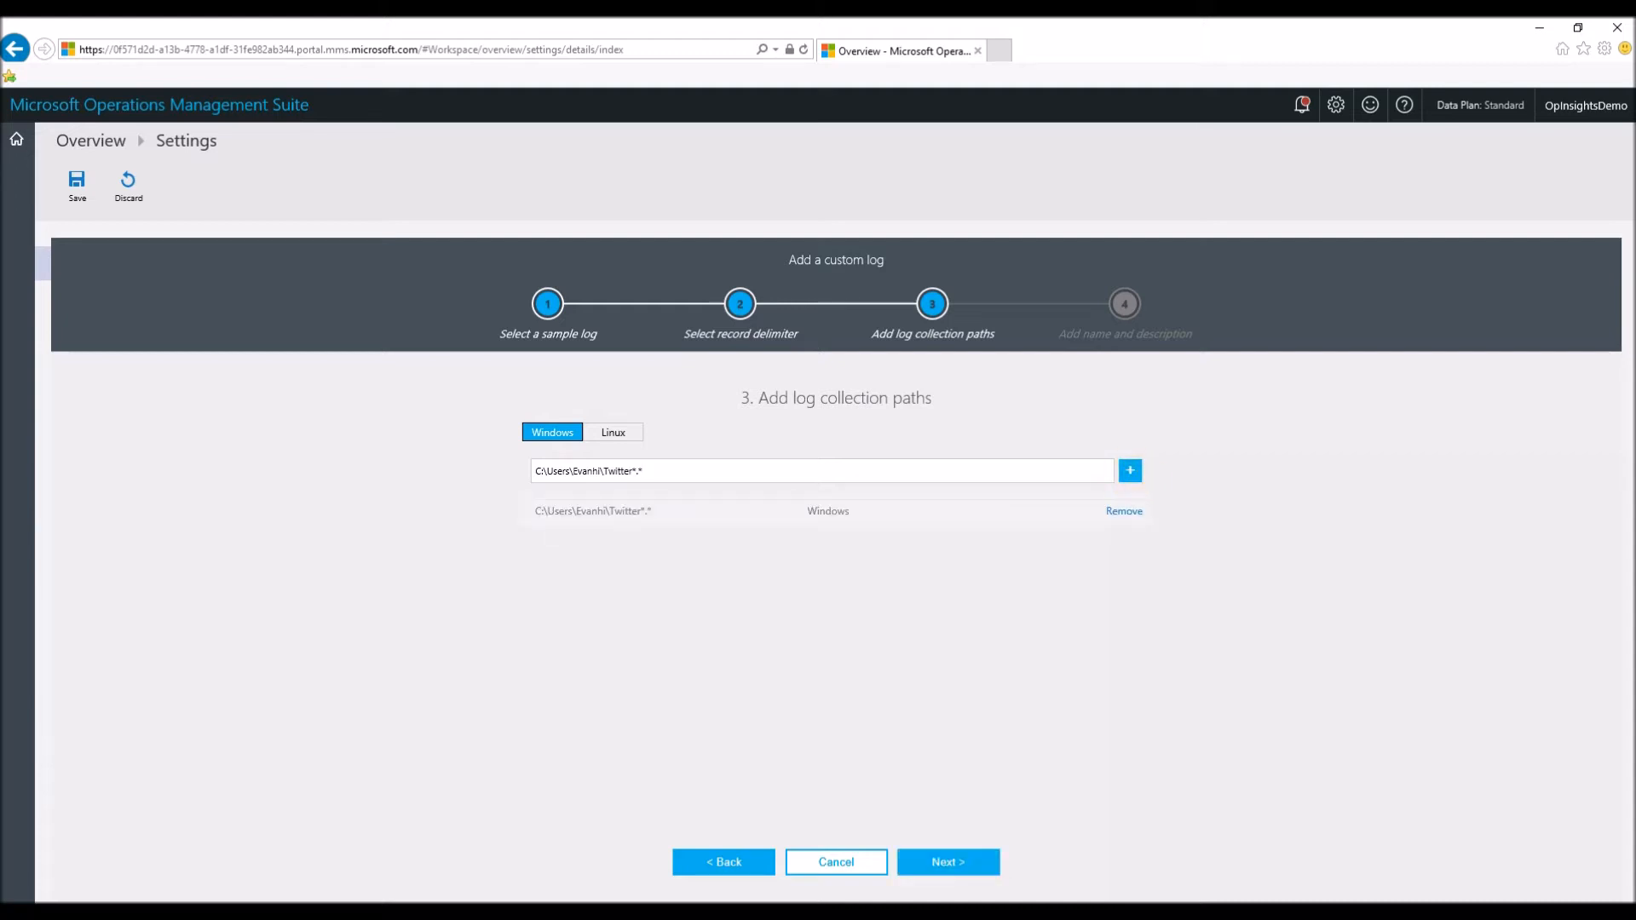
Step: Add the Linux log collection path /var/log/Twitter*.* and proceed to the name and description
drag(669, 472, 532, 471)
click(612, 432)
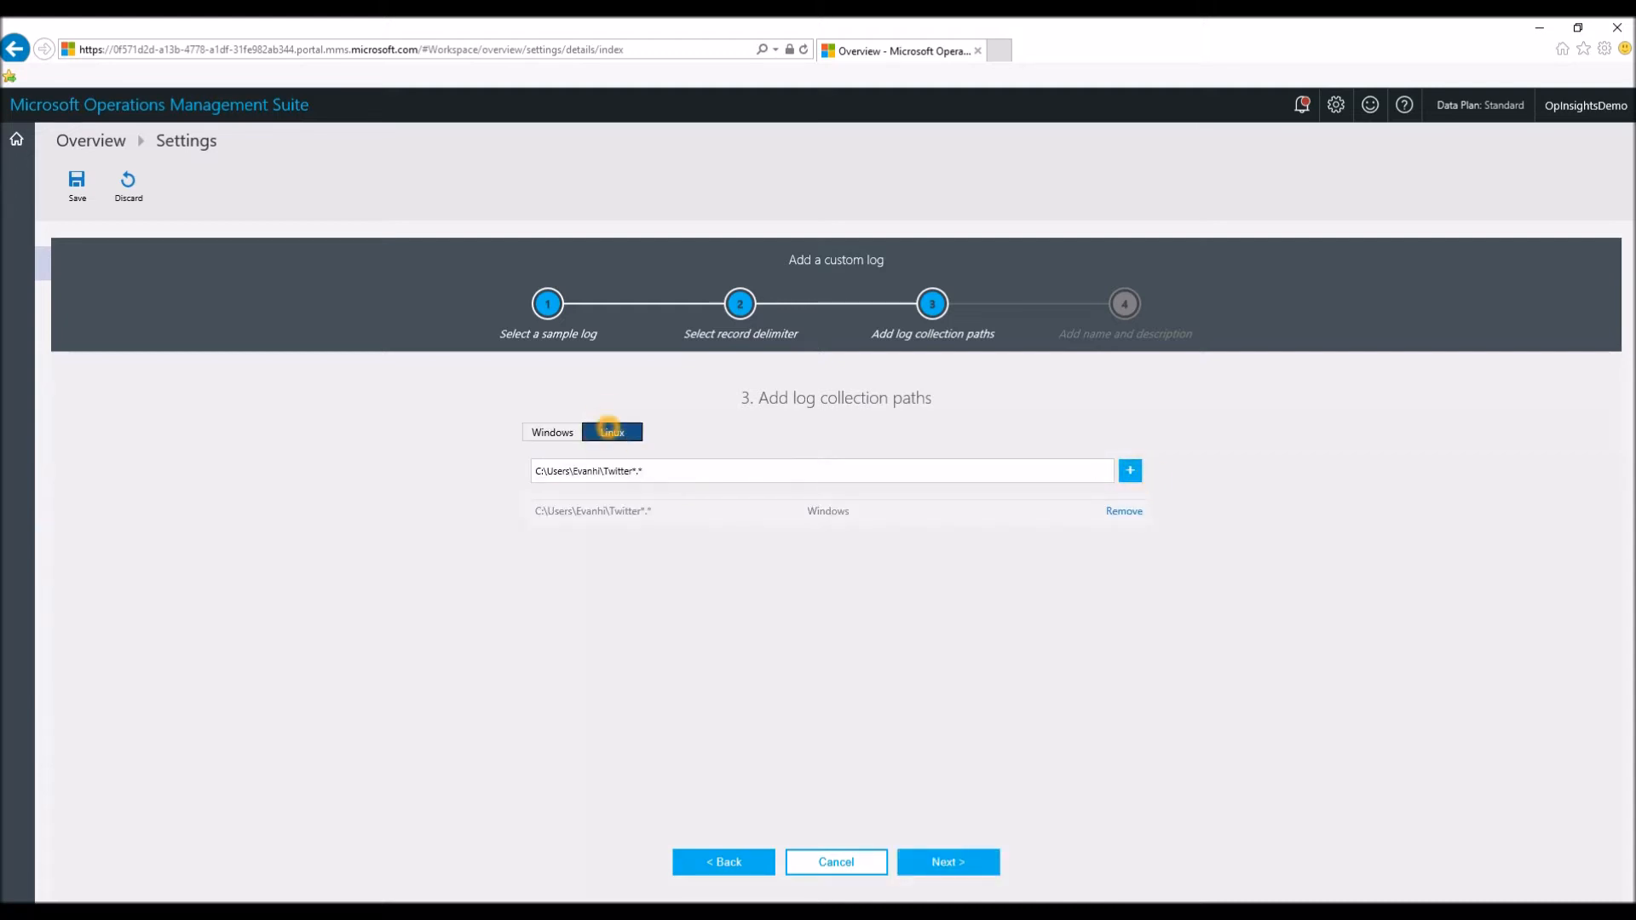
triple_click(663, 471)
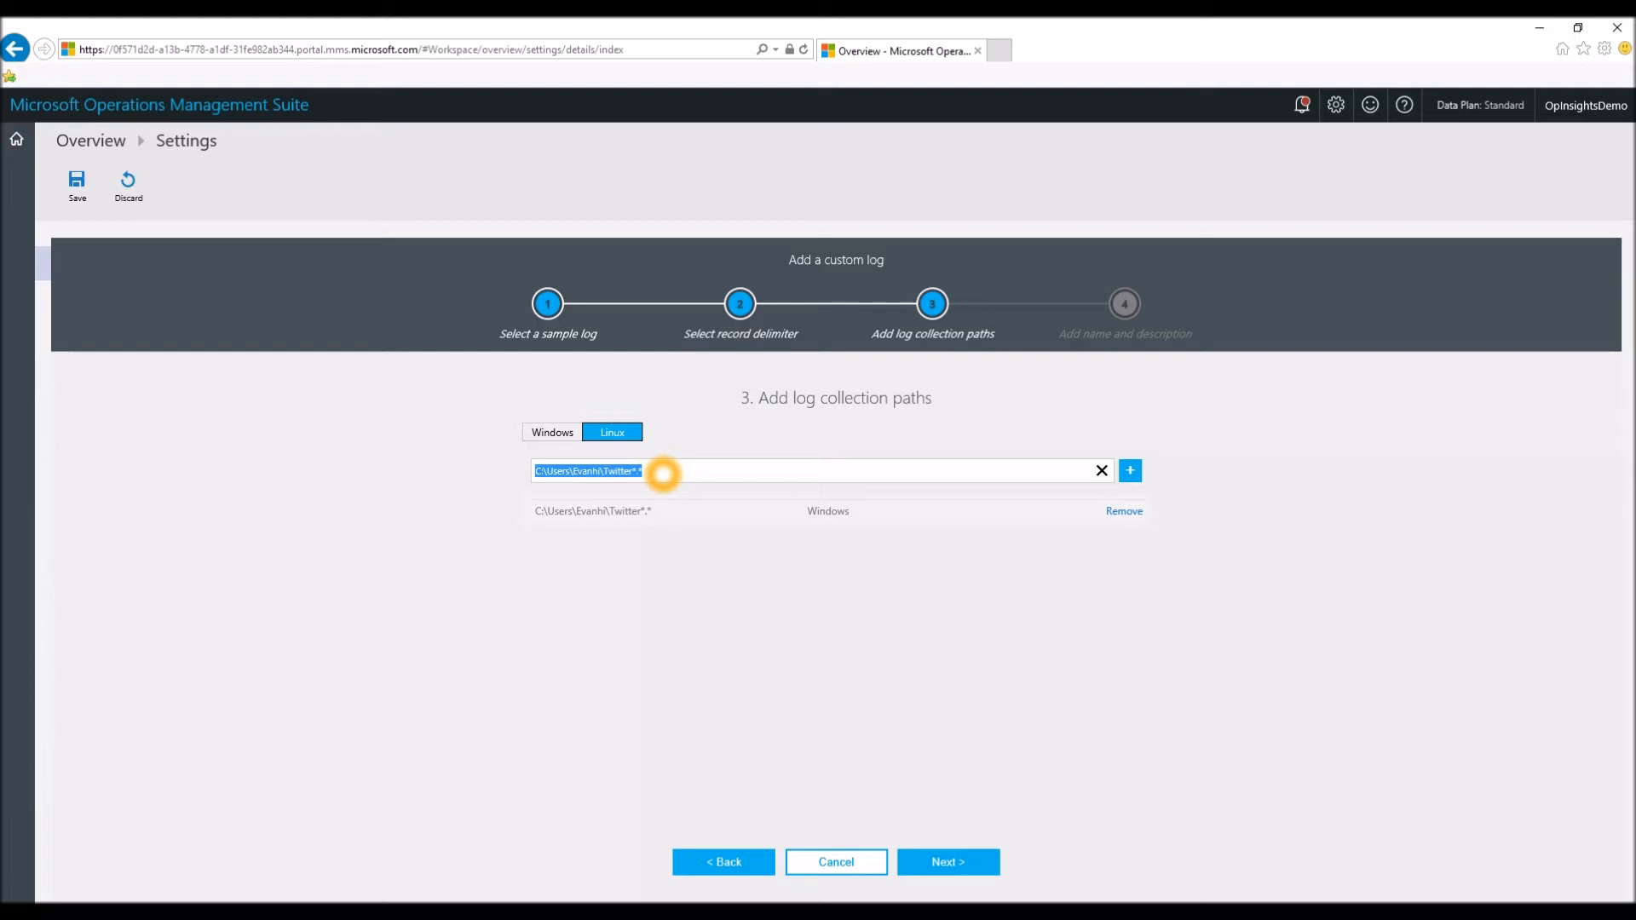
key(BackSpace)
text(/var)
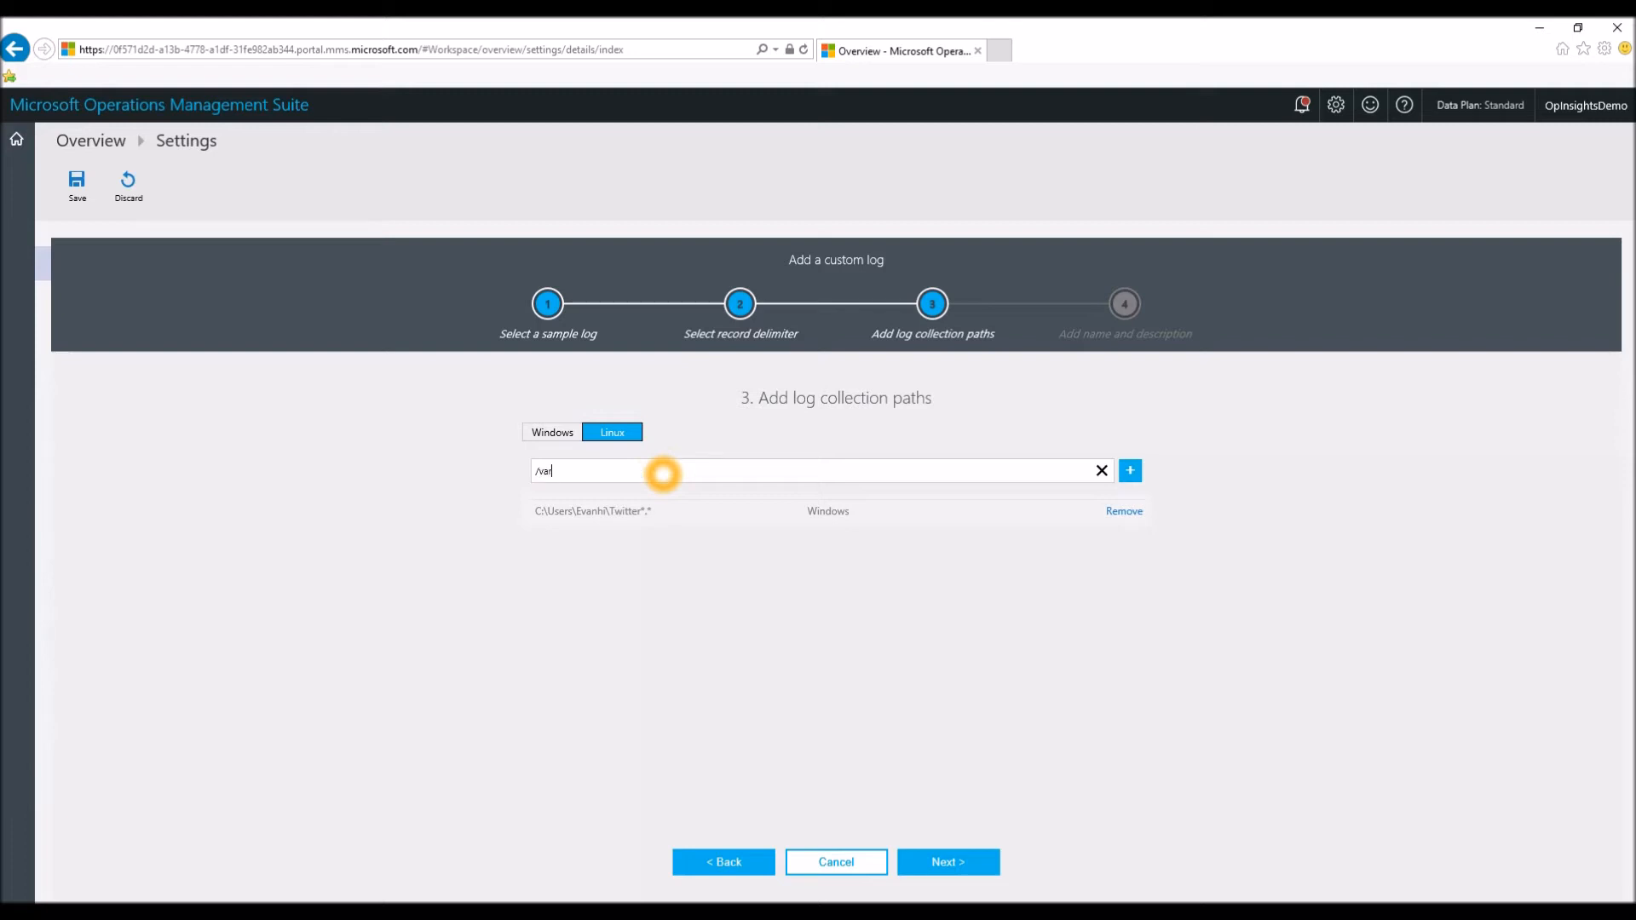
text(/log/Twitter*.*)
click(1130, 470)
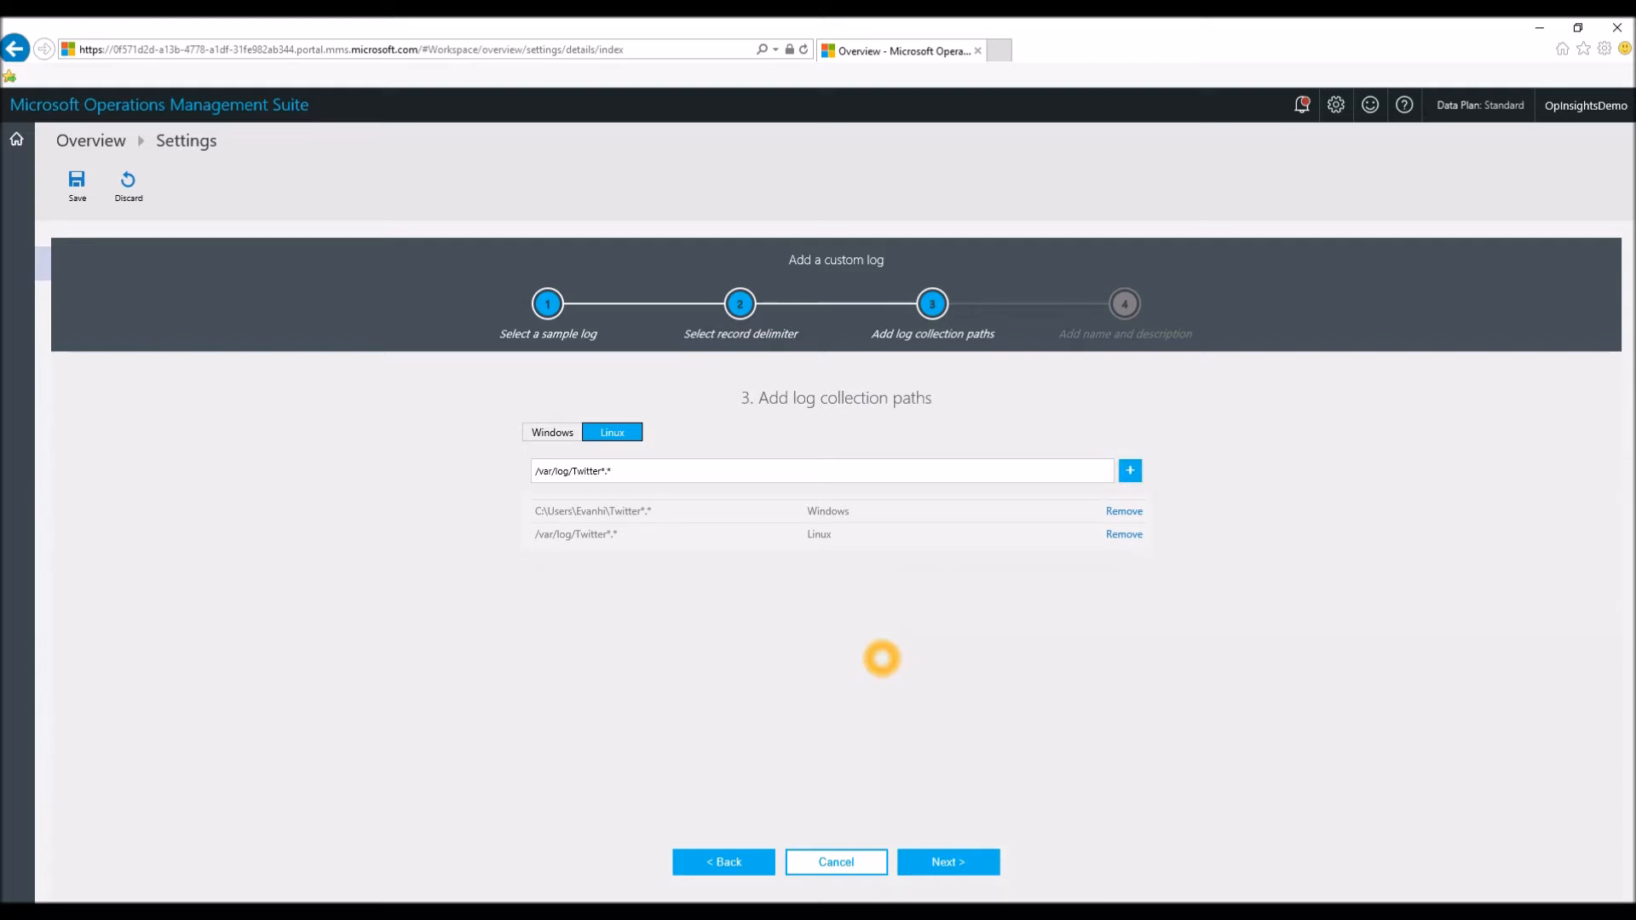
click(959, 863)
Step: Name the custom log Twitter, describe it as "Twitter!" and finish the custom log setup
click(804, 464)
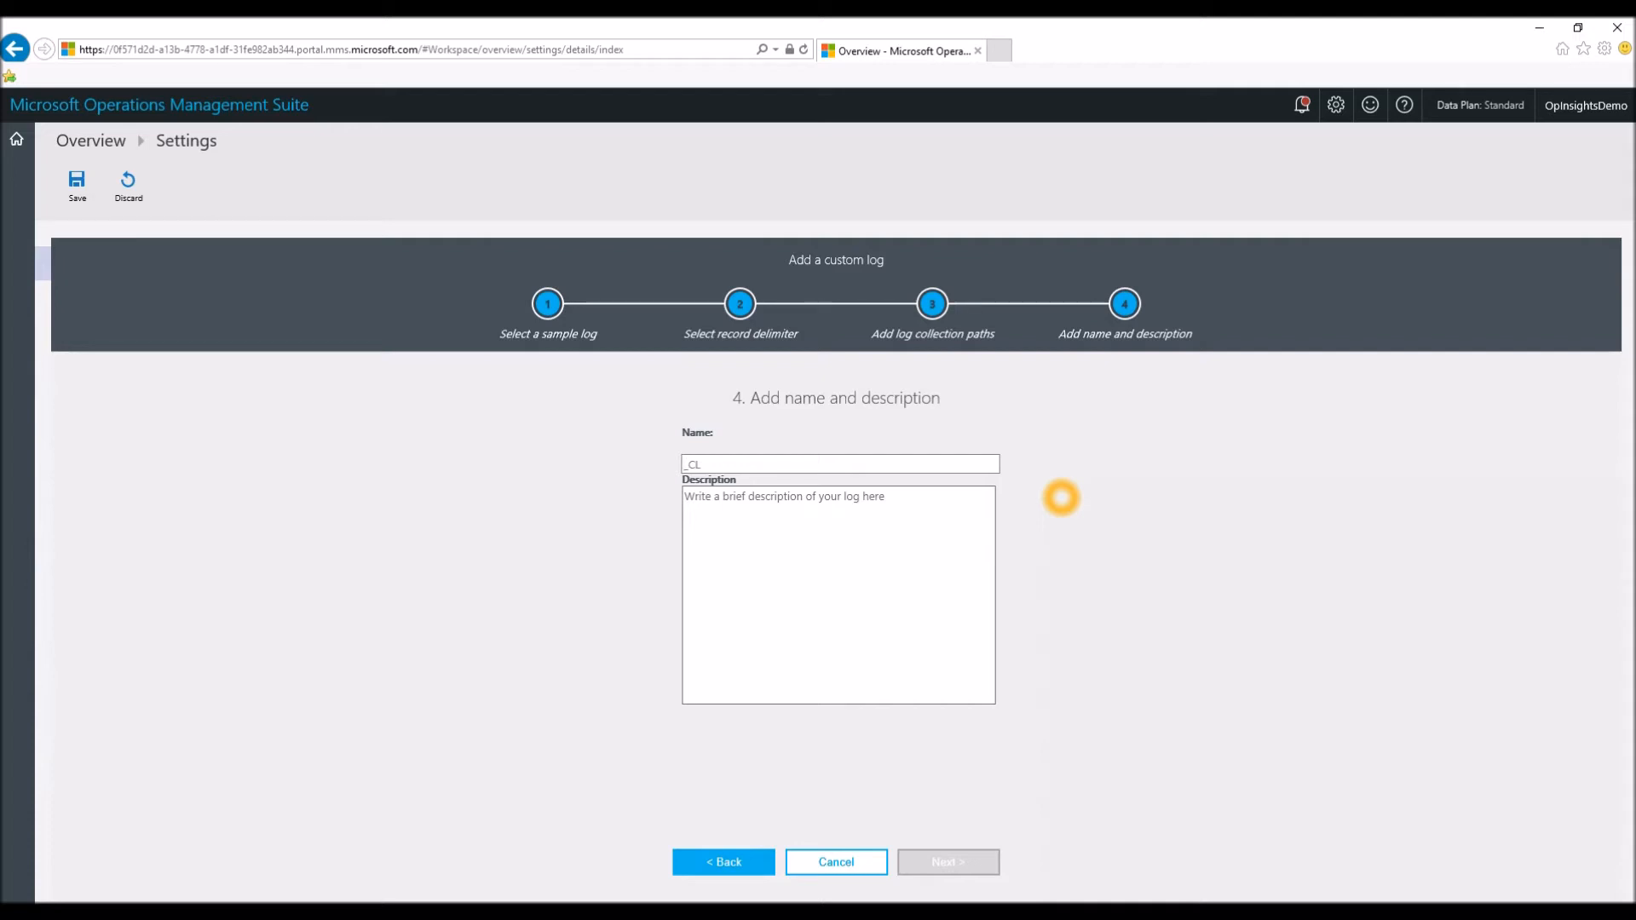
text(Twitter)
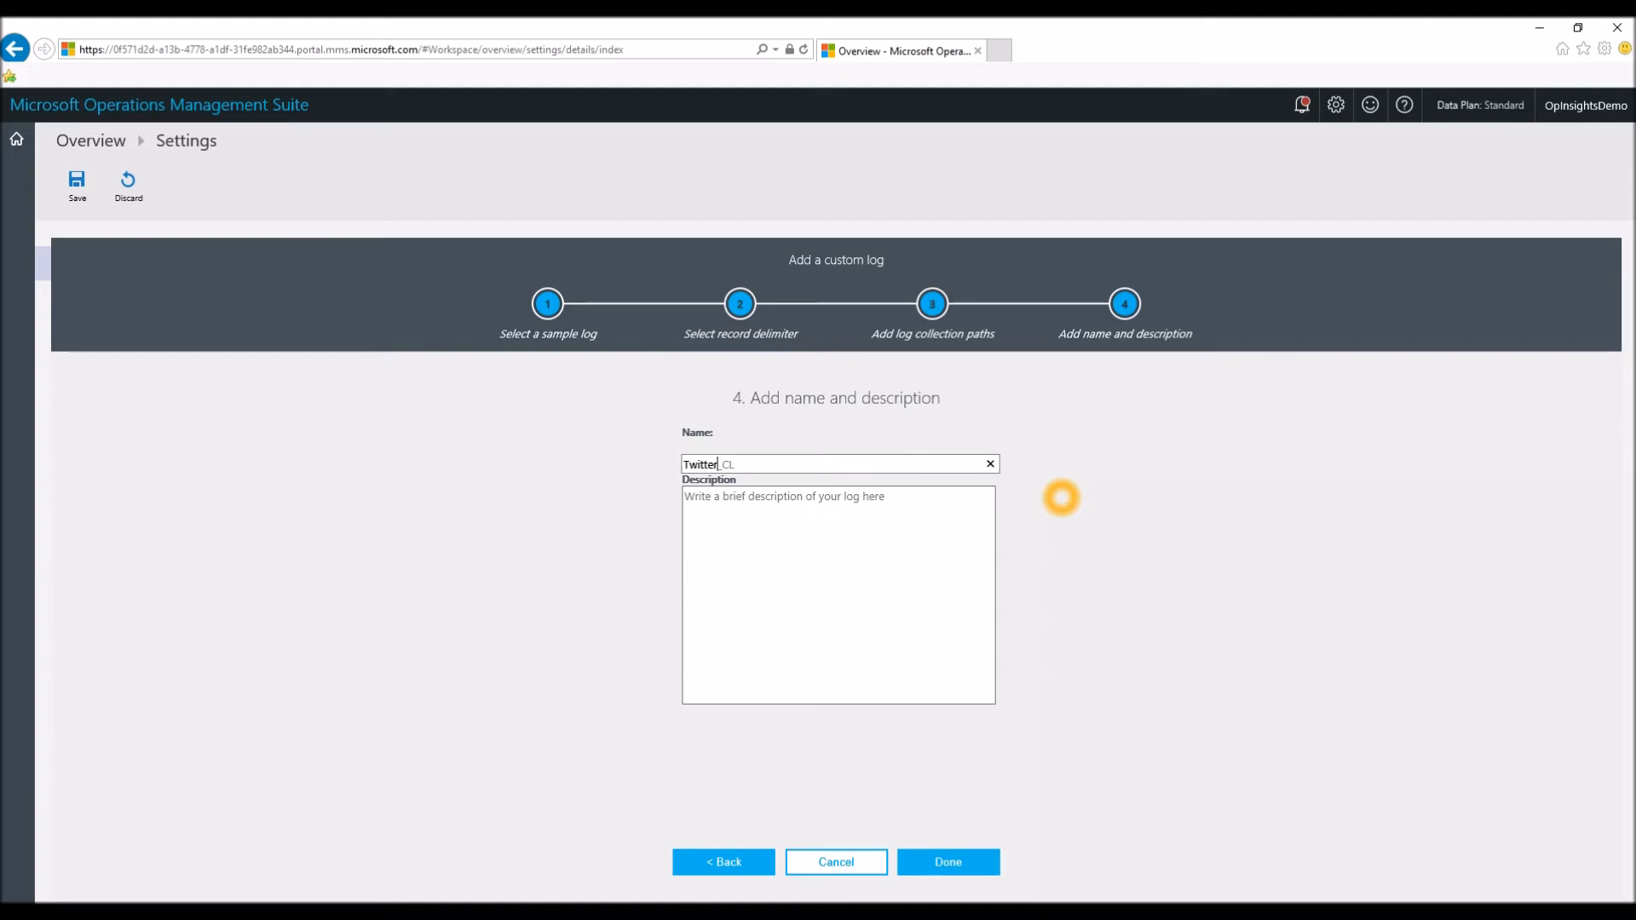
click(856, 542)
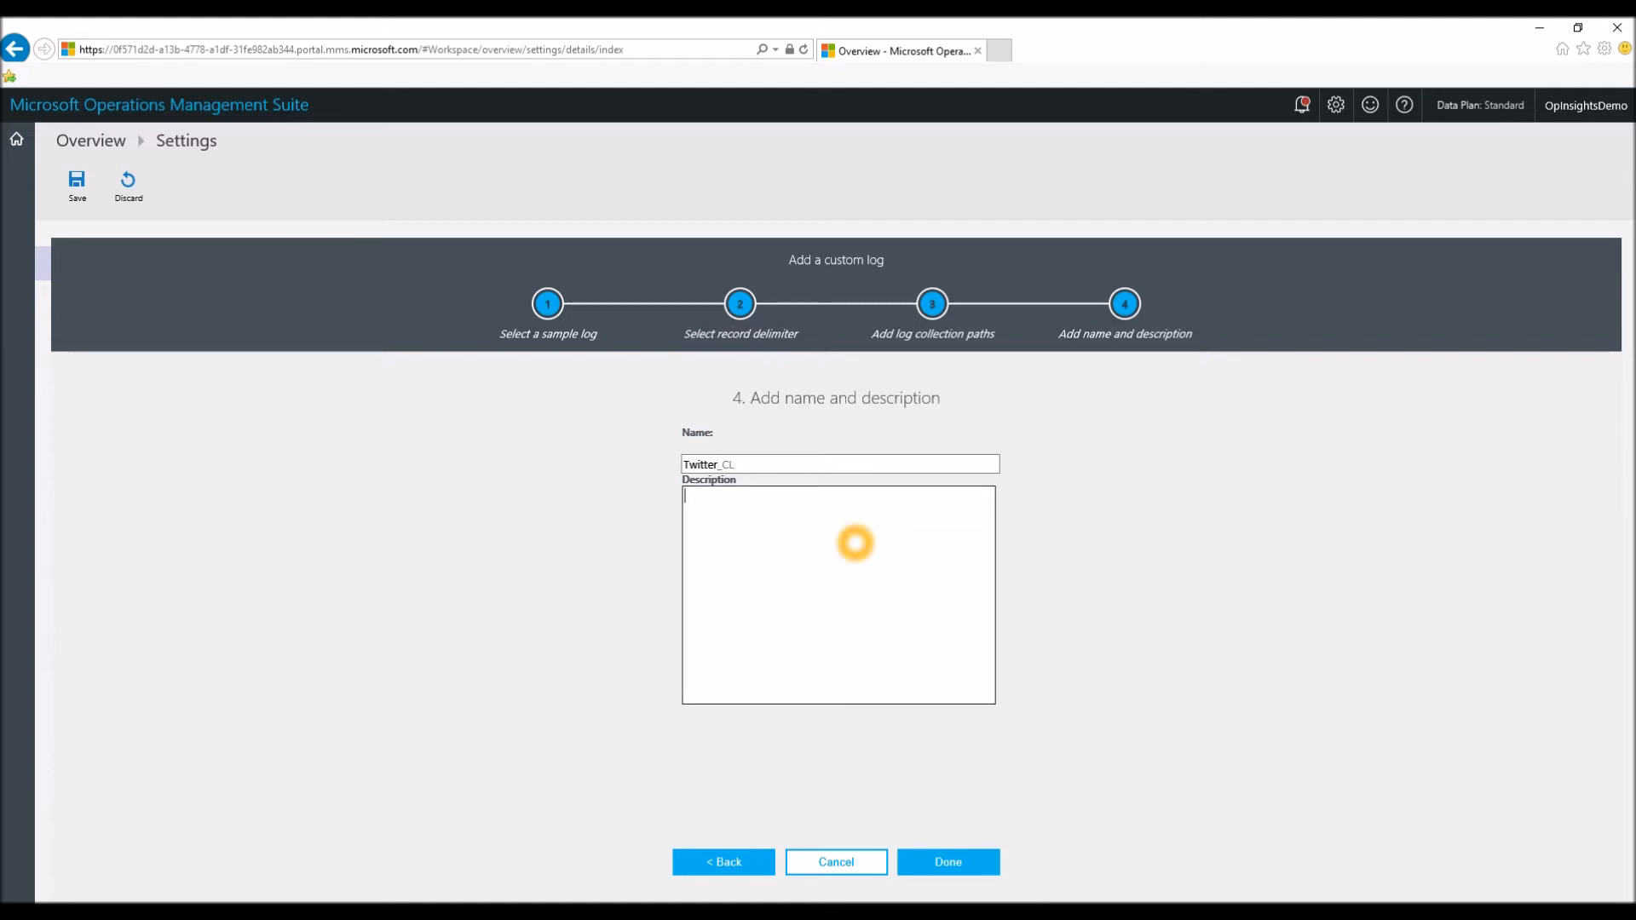
text(Twt)
text(itter!)
click(947, 862)
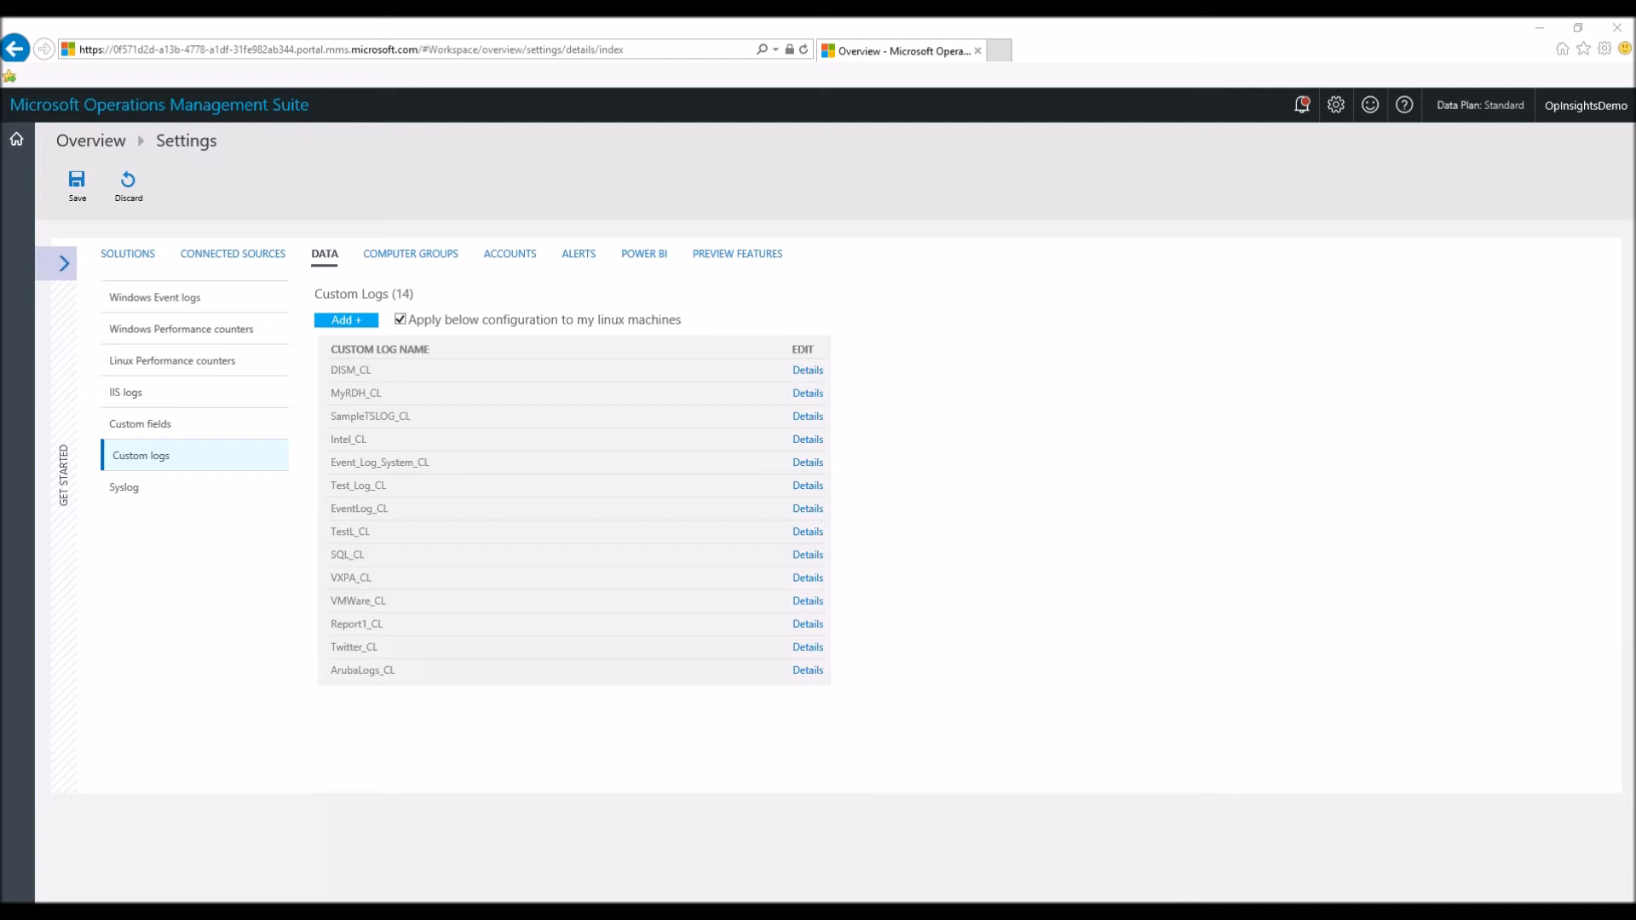
Step: Examine the descriptions and collection paths of existing custom logs, including MyRDH_CL, Intel_CL and Test_Log_CL
click(808, 393)
click(807, 439)
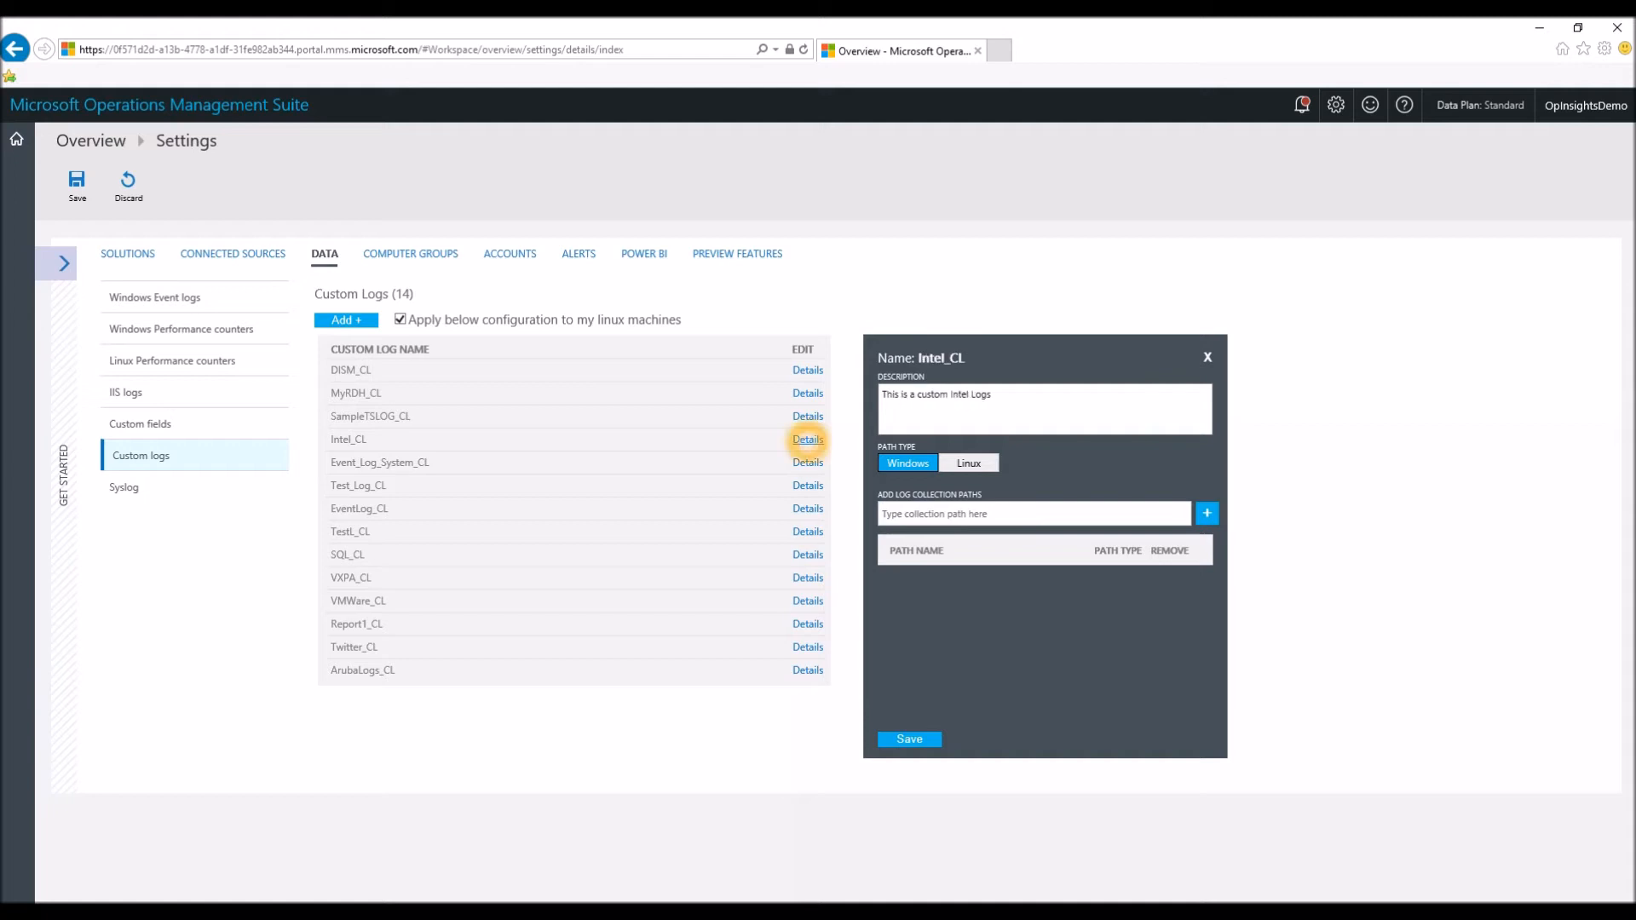
click(808, 484)
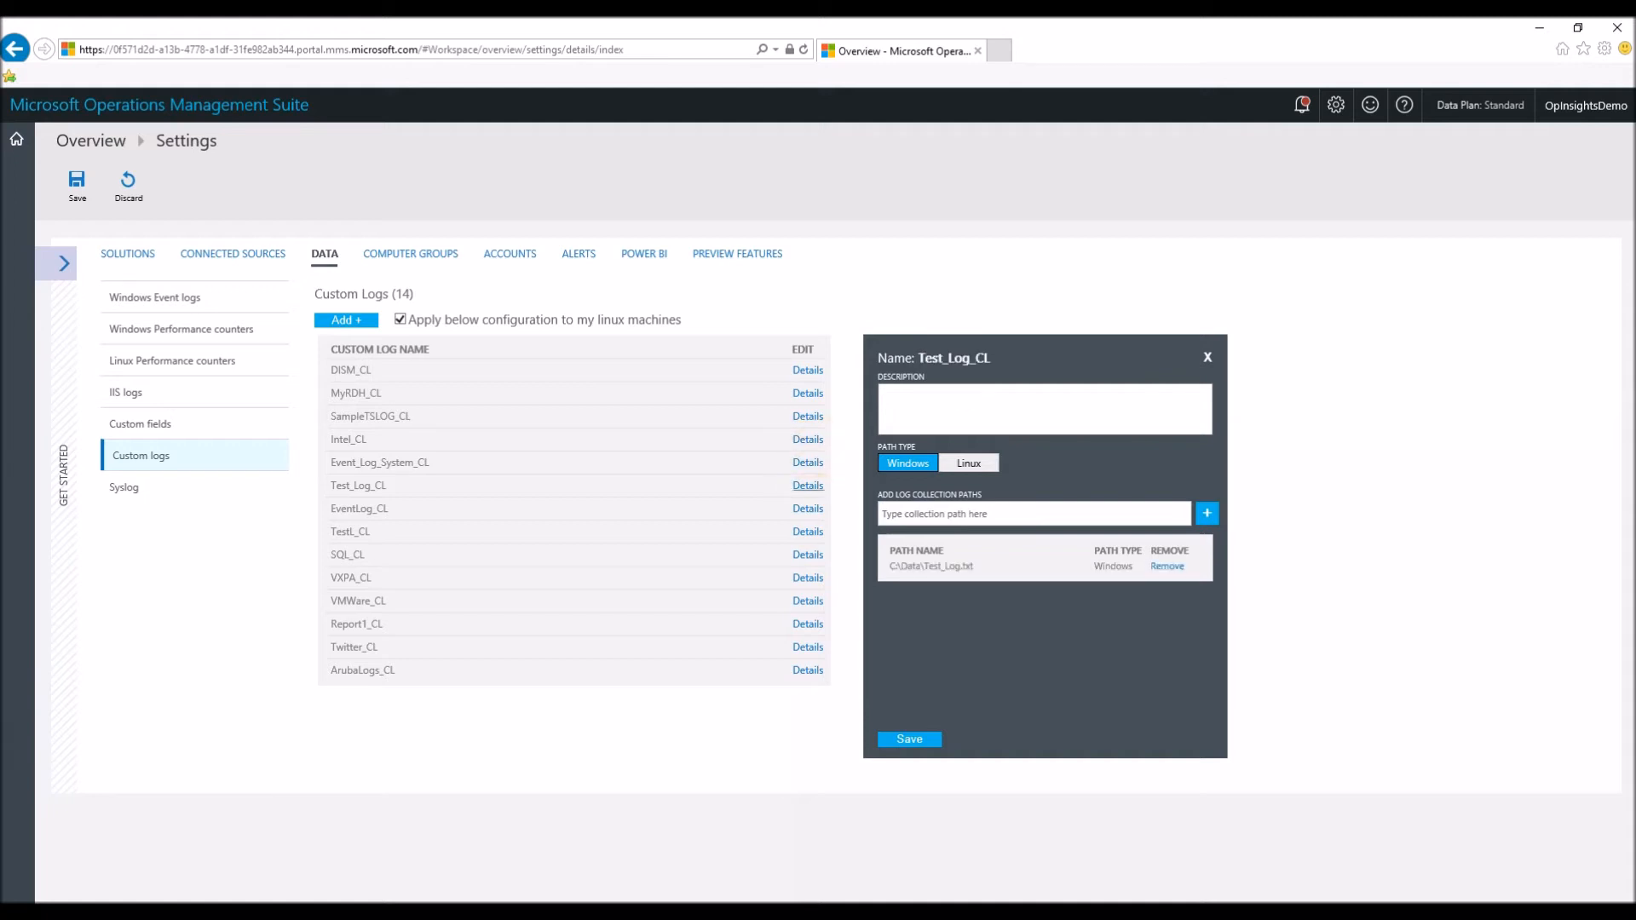
click(934, 569)
click(910, 741)
click(1208, 358)
click(913, 585)
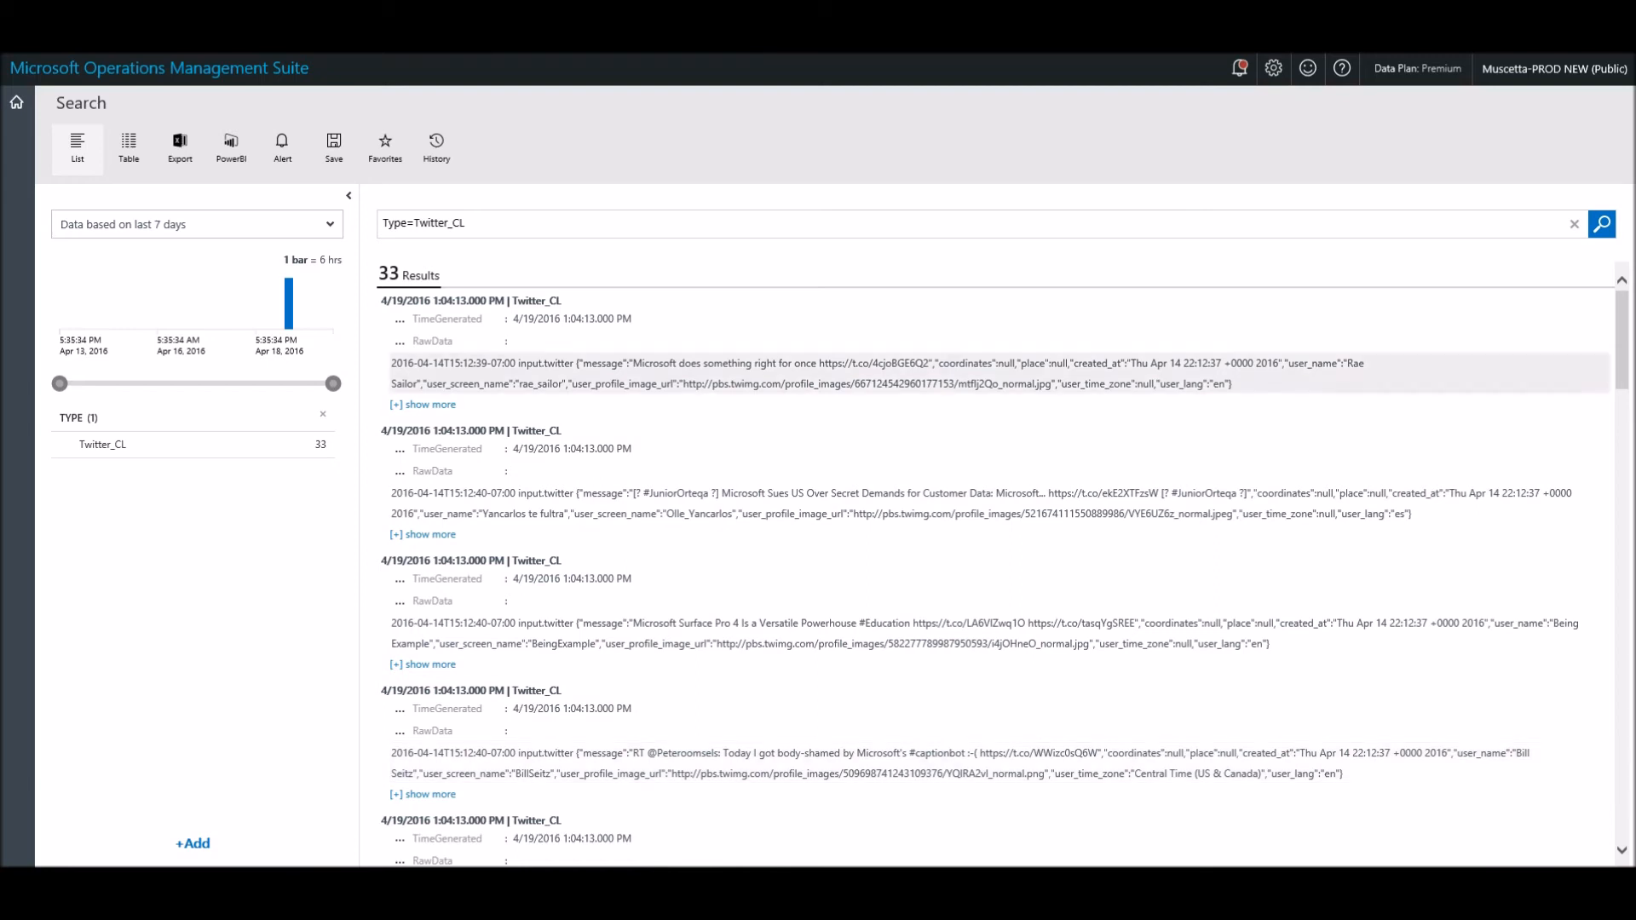
Step: Open the options for the RawData field of the first Twitter_CL search result
click(399, 340)
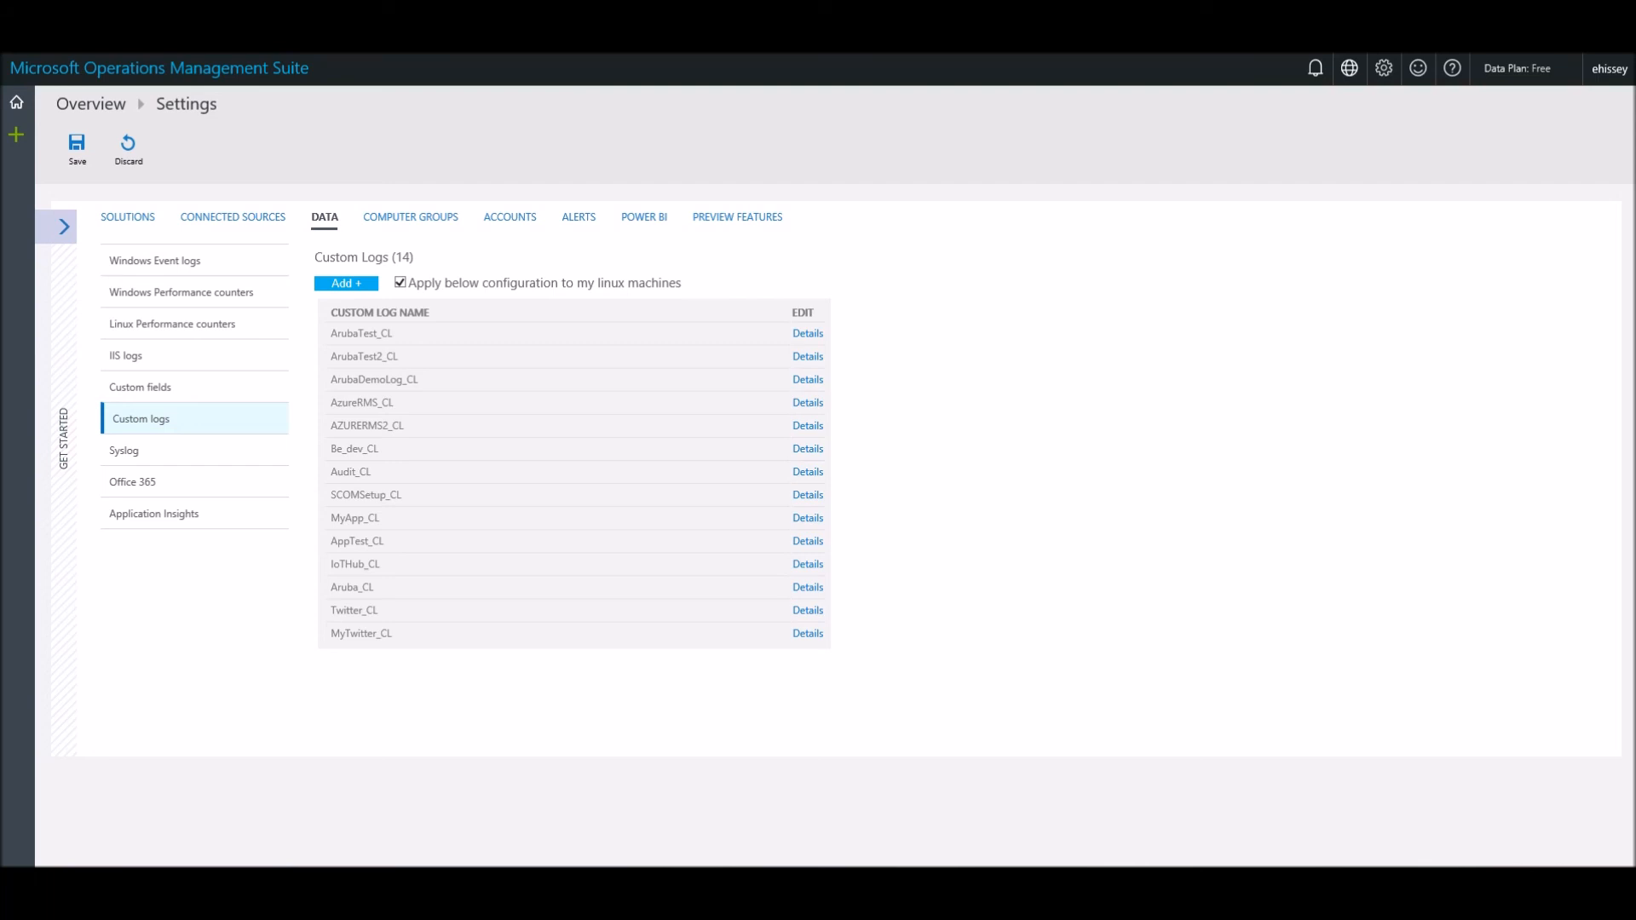
Step: View the feedback suggestions on which features should be added next
click(1418, 69)
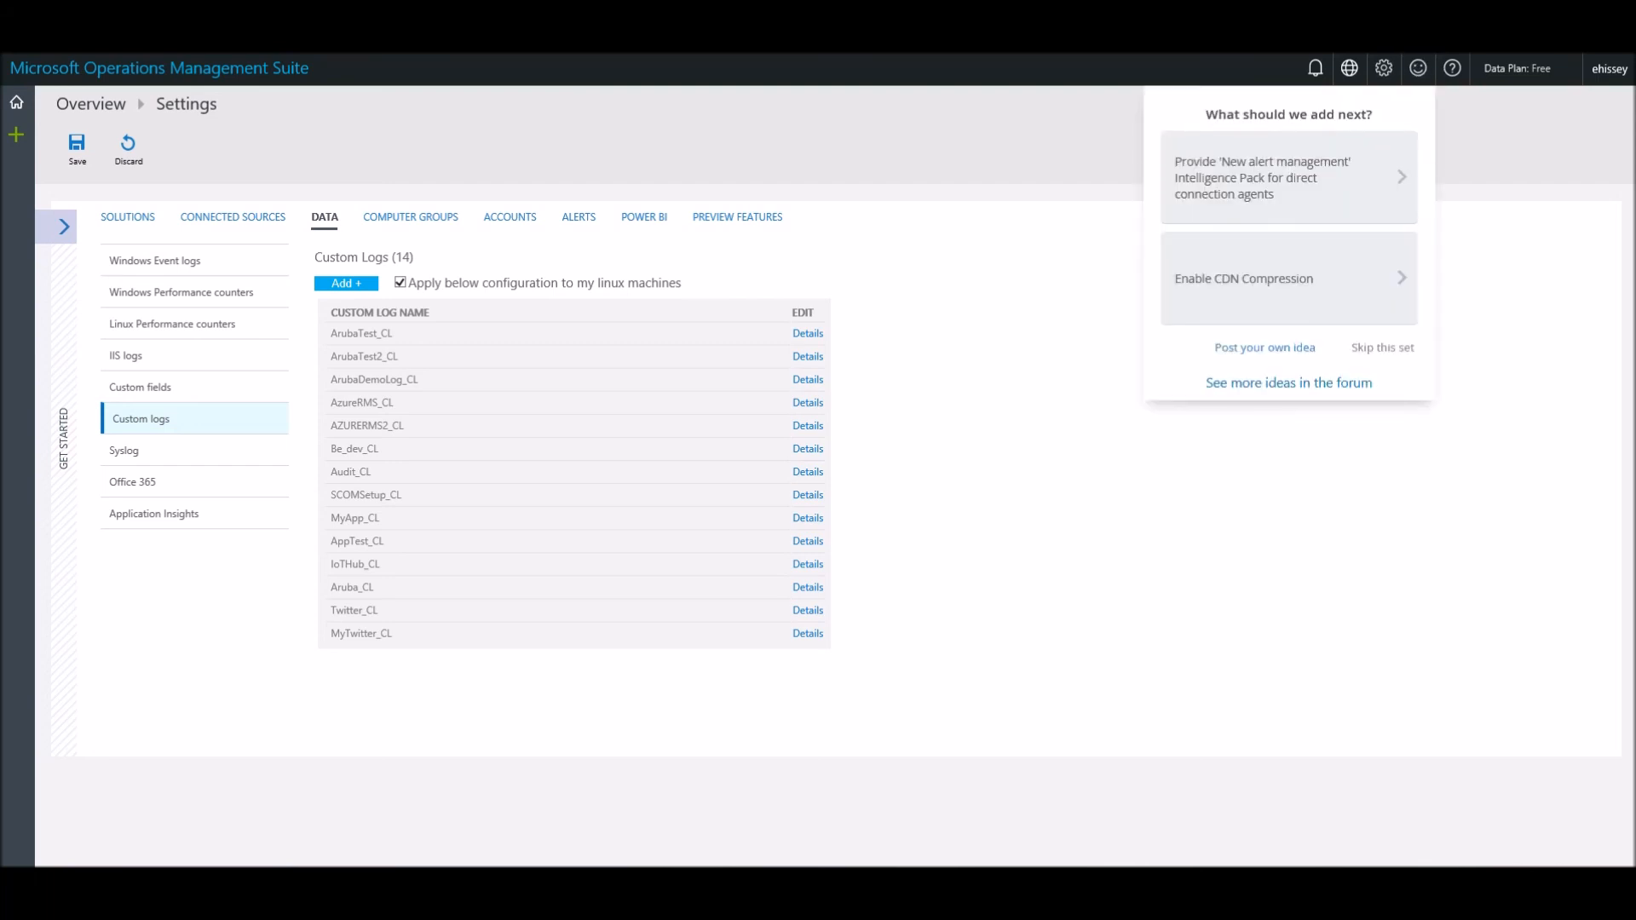
click(1418, 69)
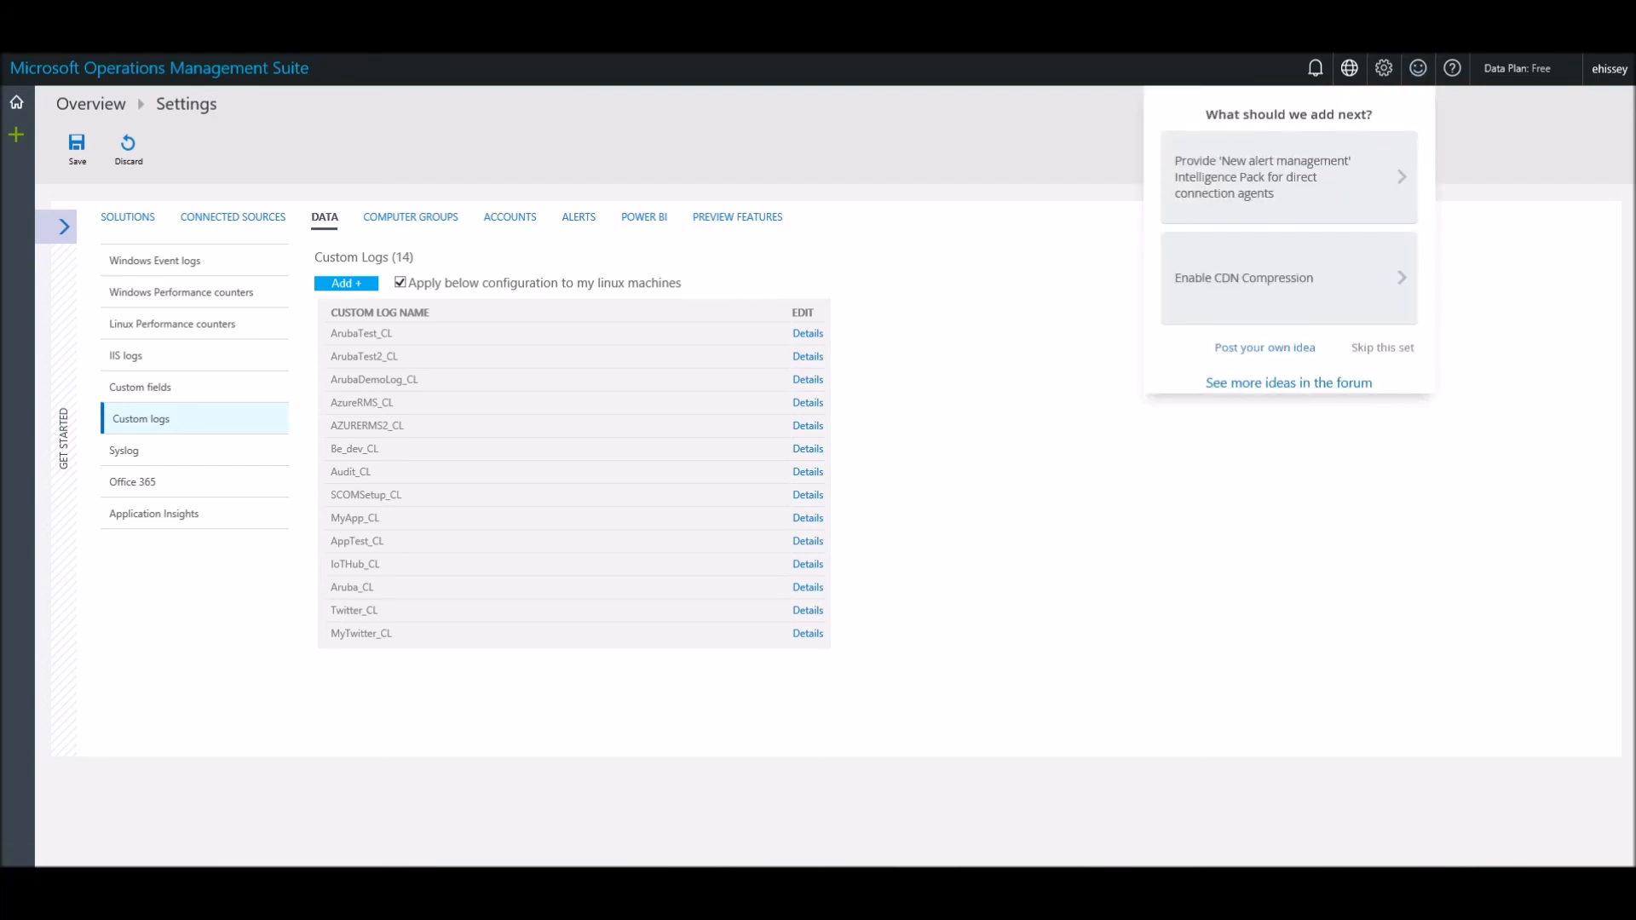